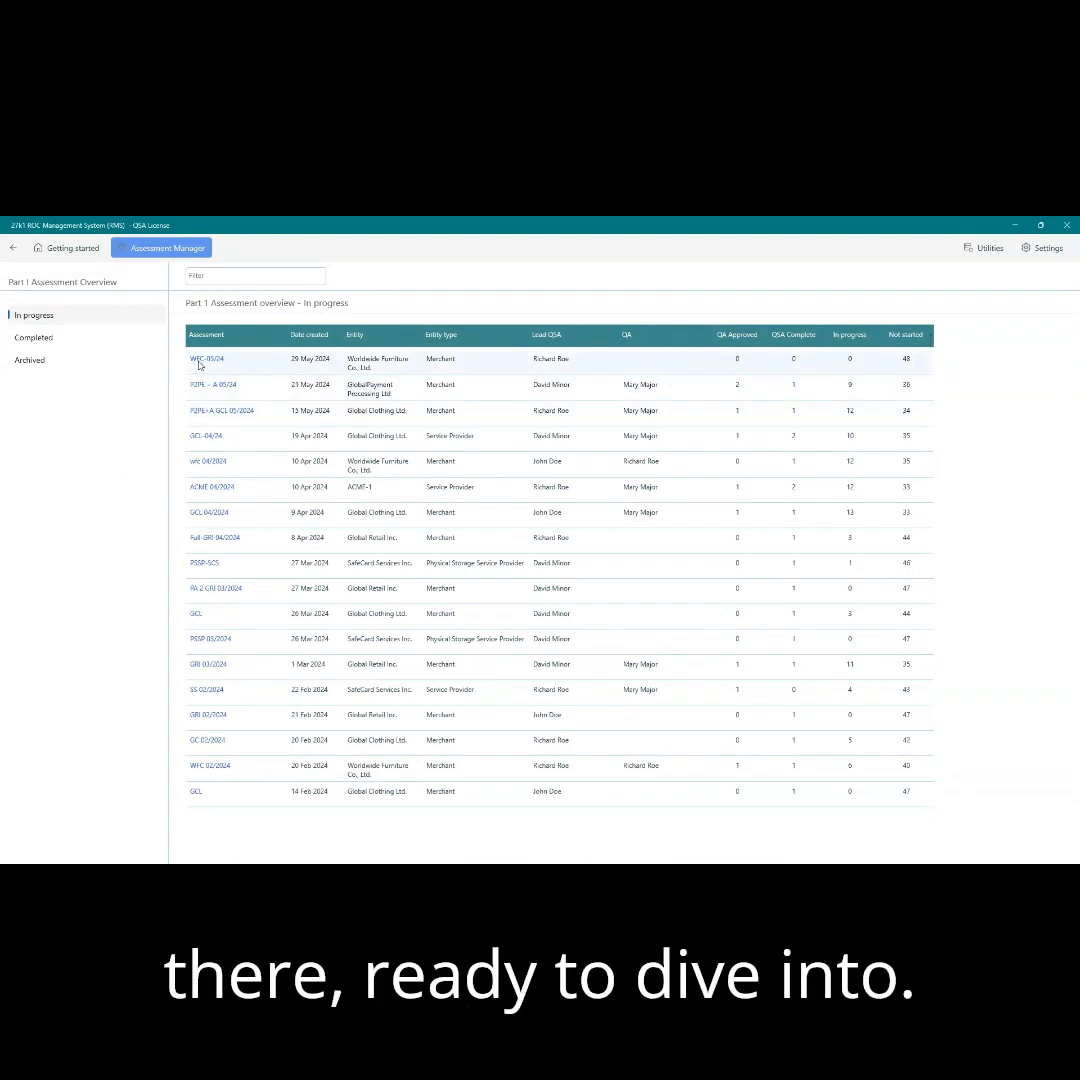
Open the WFC-05/24 assessment and examine the progress charts of its Part I sections, ending with section 1
{"action": "left_click", "coordinate": [199, 361]}
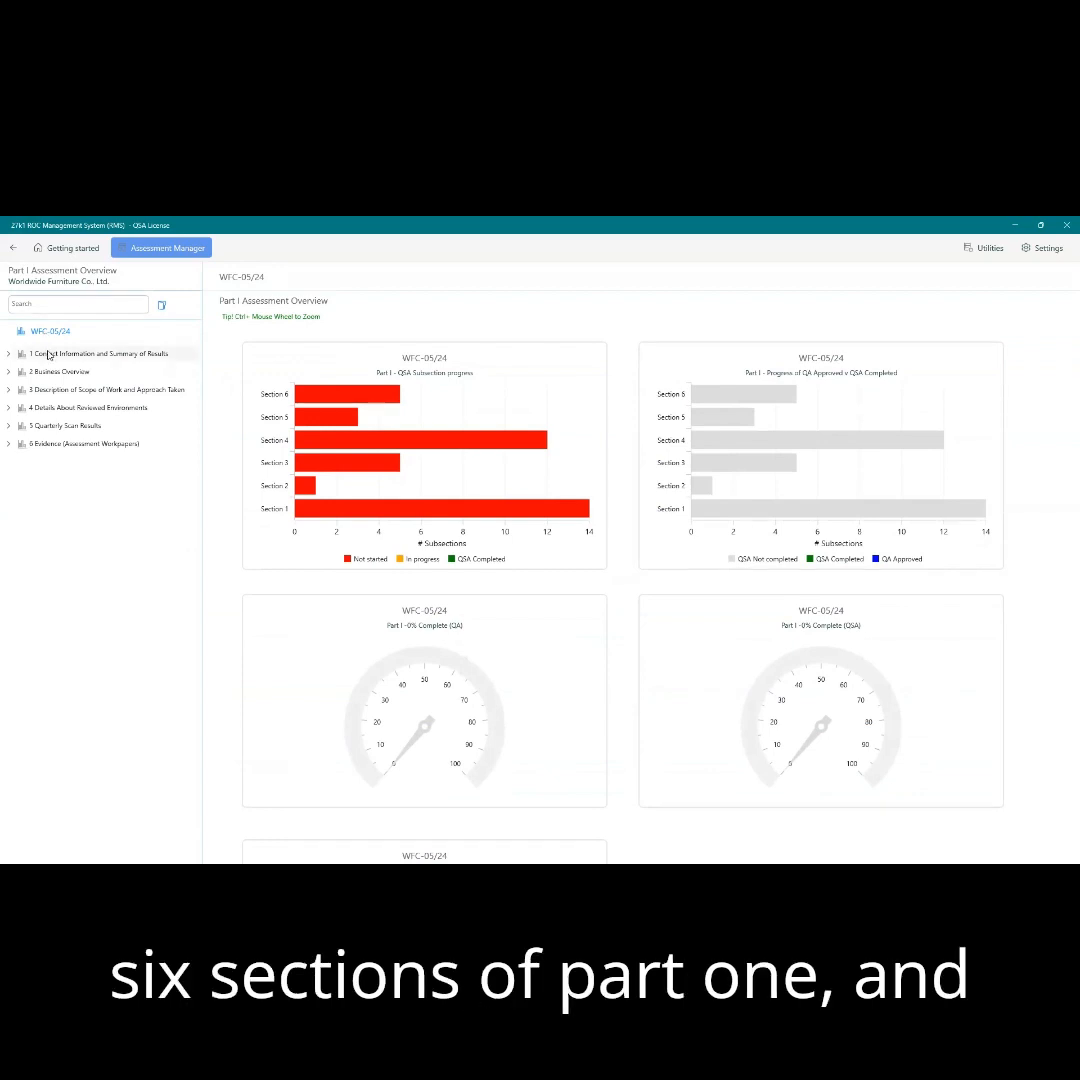
{"action": "left_click", "coordinate": [45, 354]}
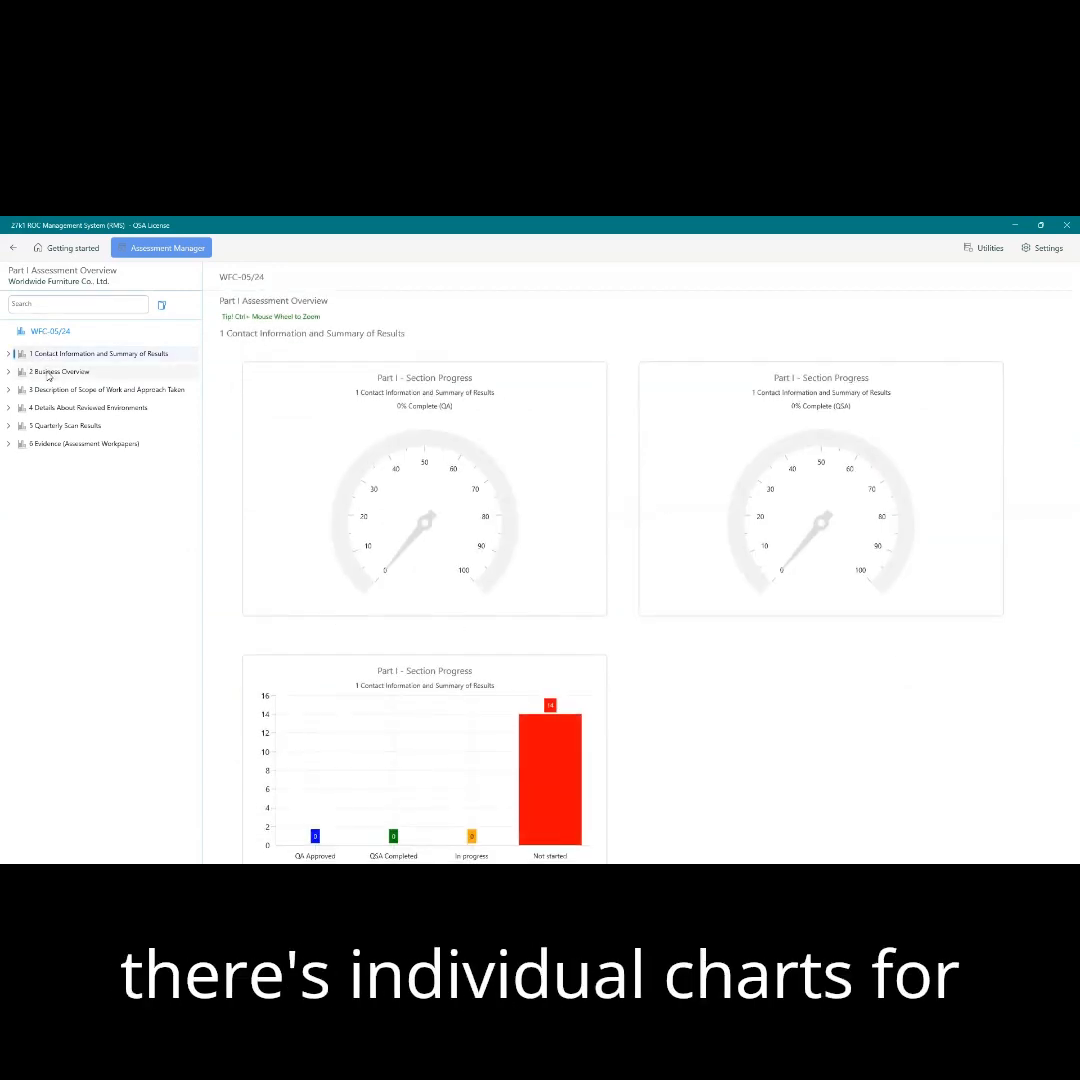
{"action": "left_click", "coordinate": [47, 372]}
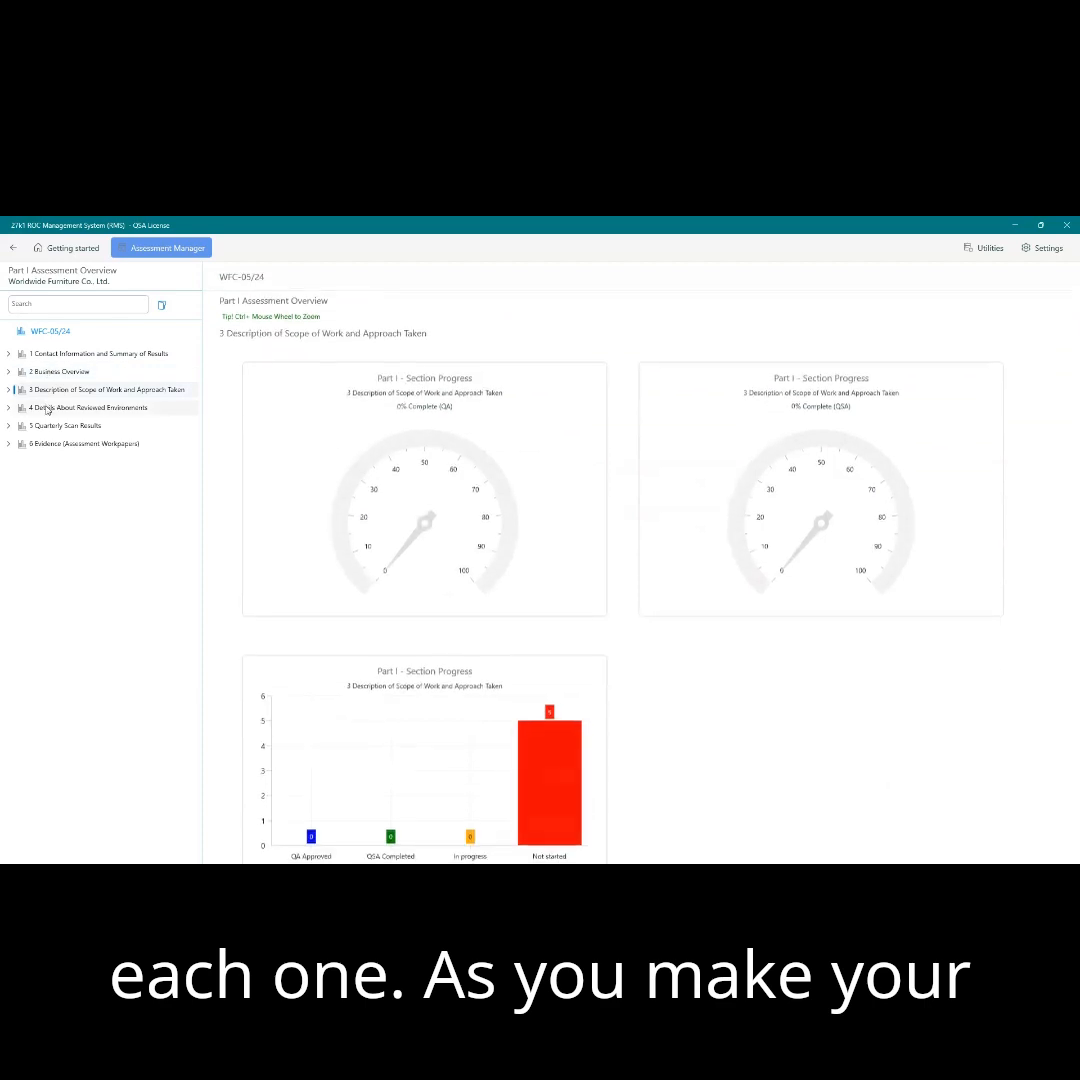
{"action": "left_click", "coordinate": [46, 408]}
{"action": "left_click", "coordinate": [46, 426]}
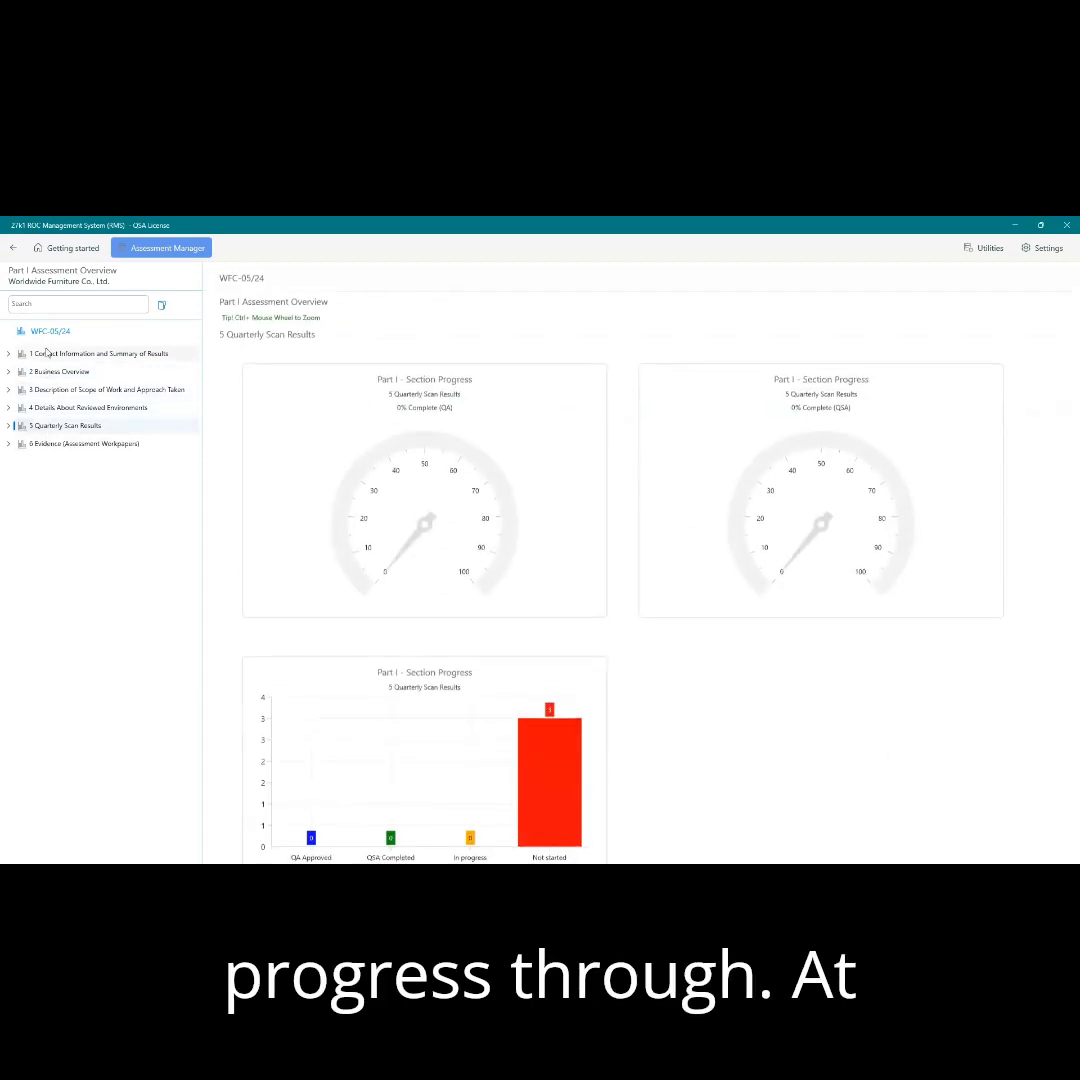
{"action": "left_click", "coordinate": [48, 354]}
{"action": "scroll", "coordinate": [772, 690], "scroll_direction": "down", "scroll_amount": 1}
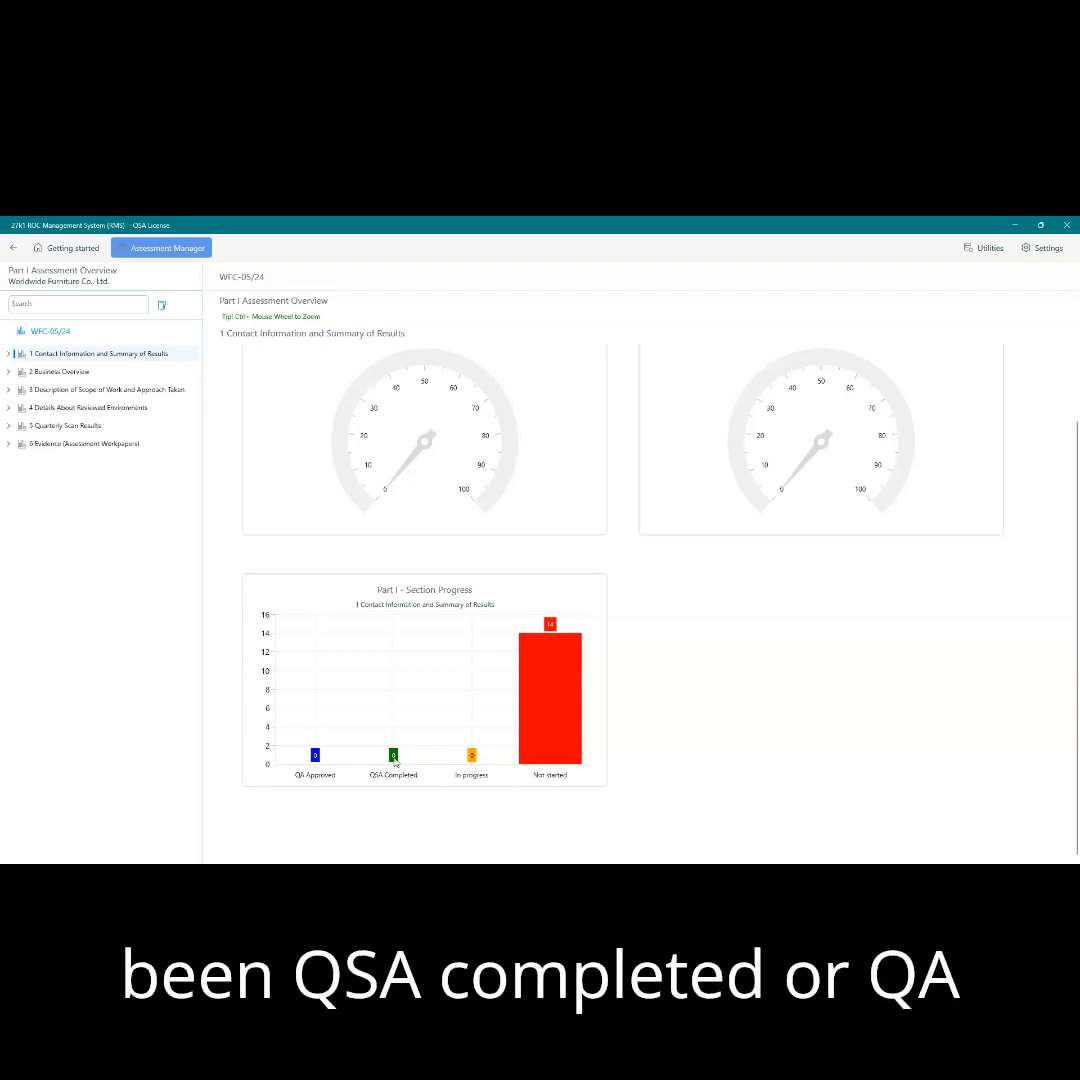
In 1.1 Contact information, assign the quality assurance assessor, mark Internal Security Assessors as Not Applicable, and save
{"action": "left_click", "coordinate": [22, 356]}
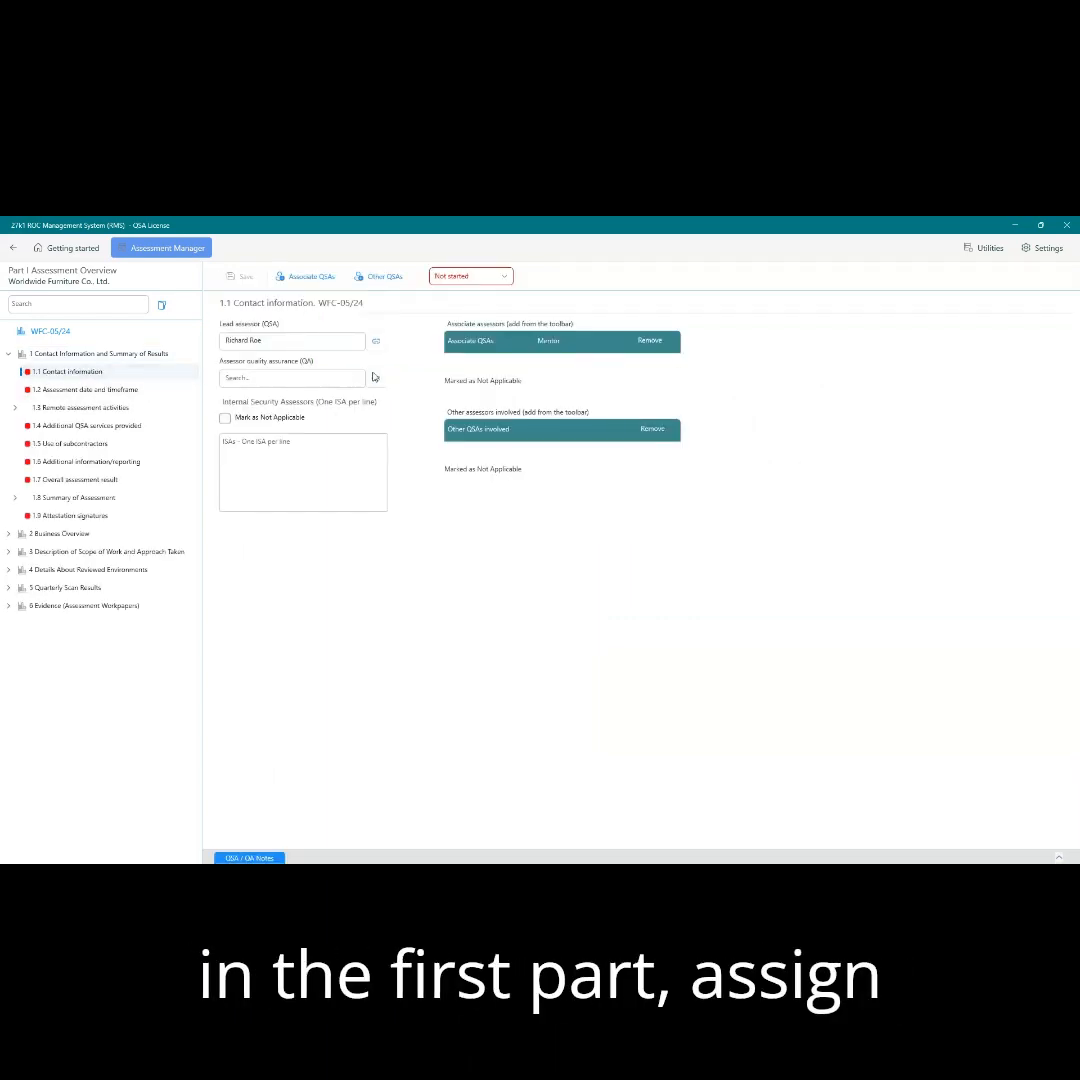
{"action": "left_click", "coordinate": [310, 379]}
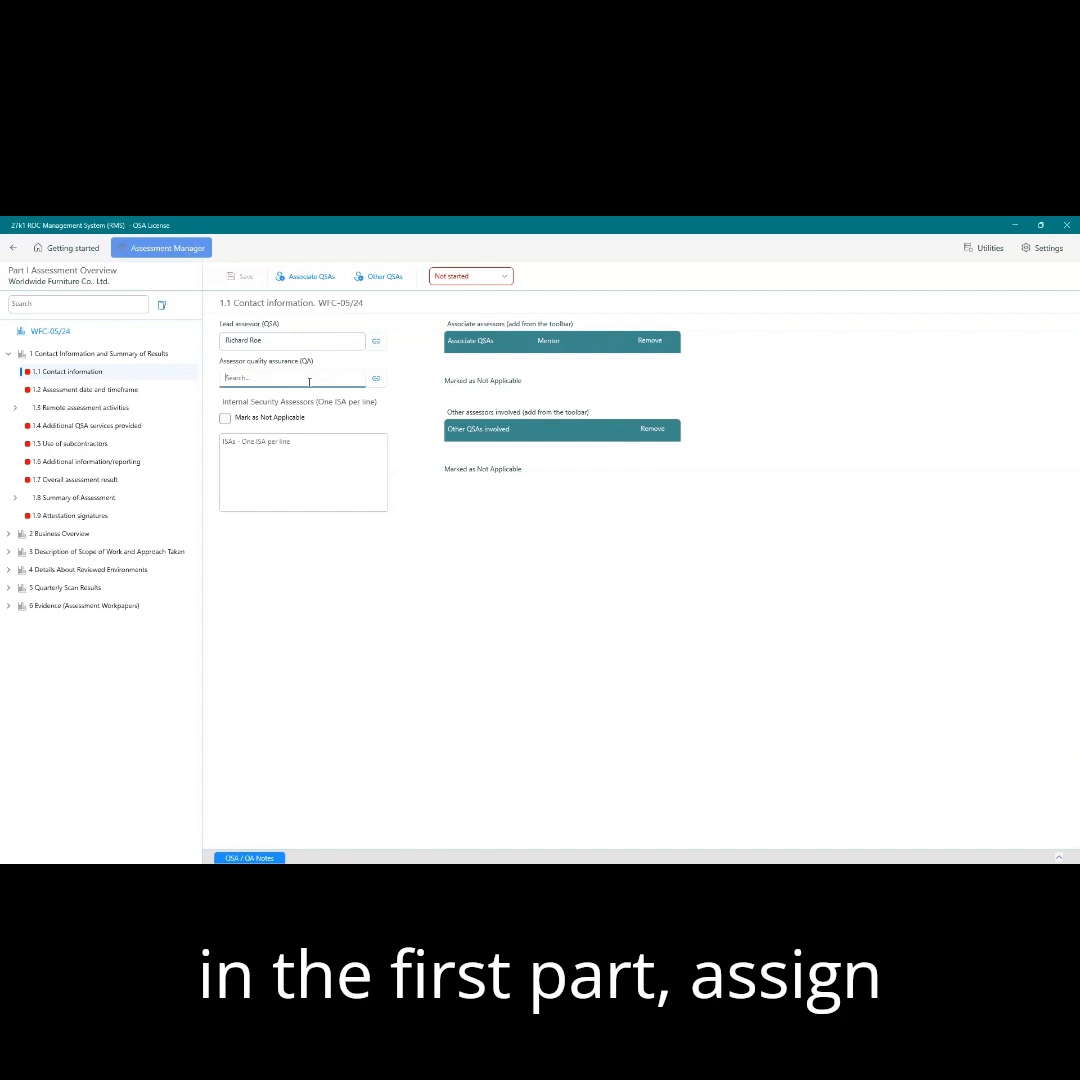
{"action": "left_click", "coordinate": [244, 424]}
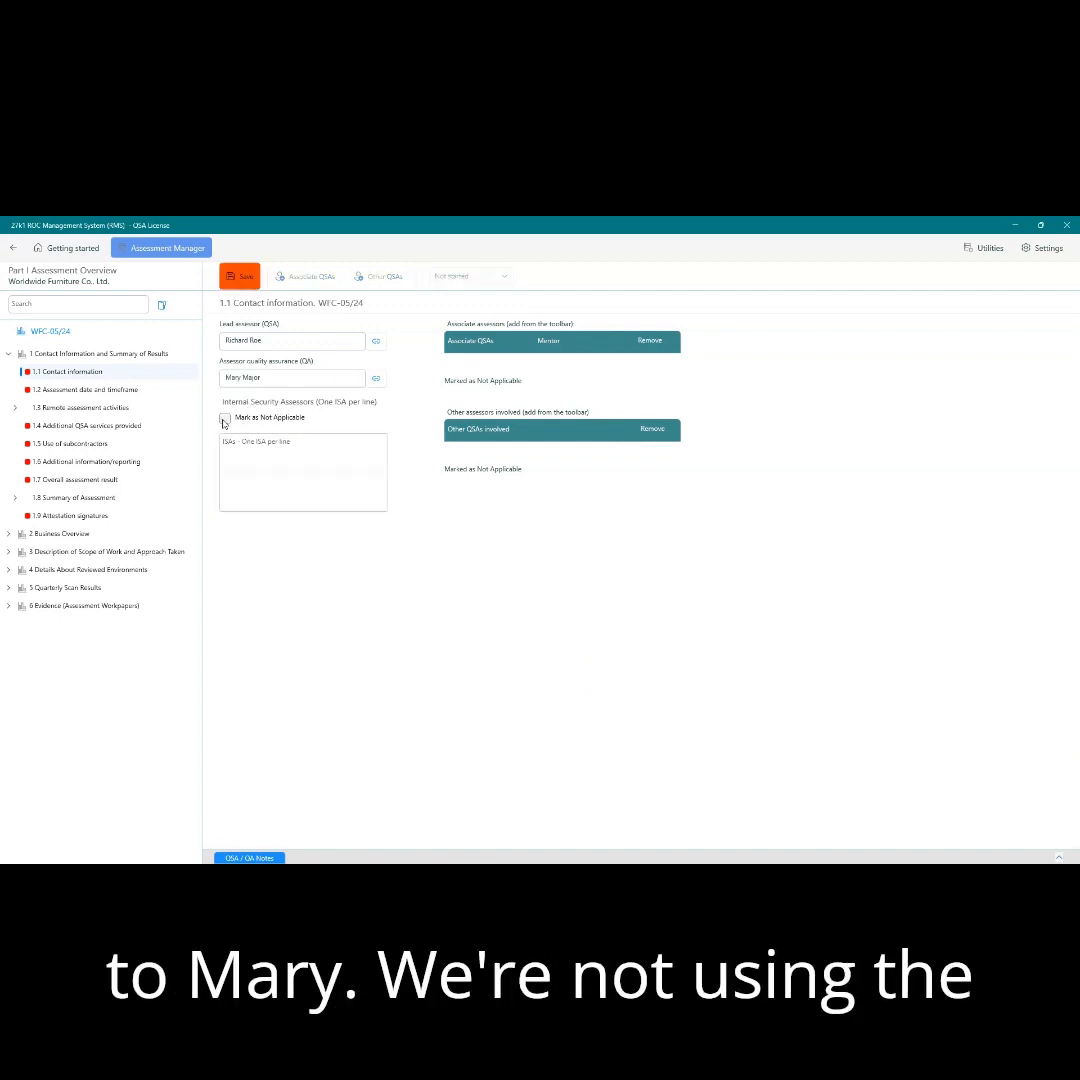
{"action": "left_click", "coordinate": [225, 419]}
{"action": "left_click", "coordinate": [241, 277]}
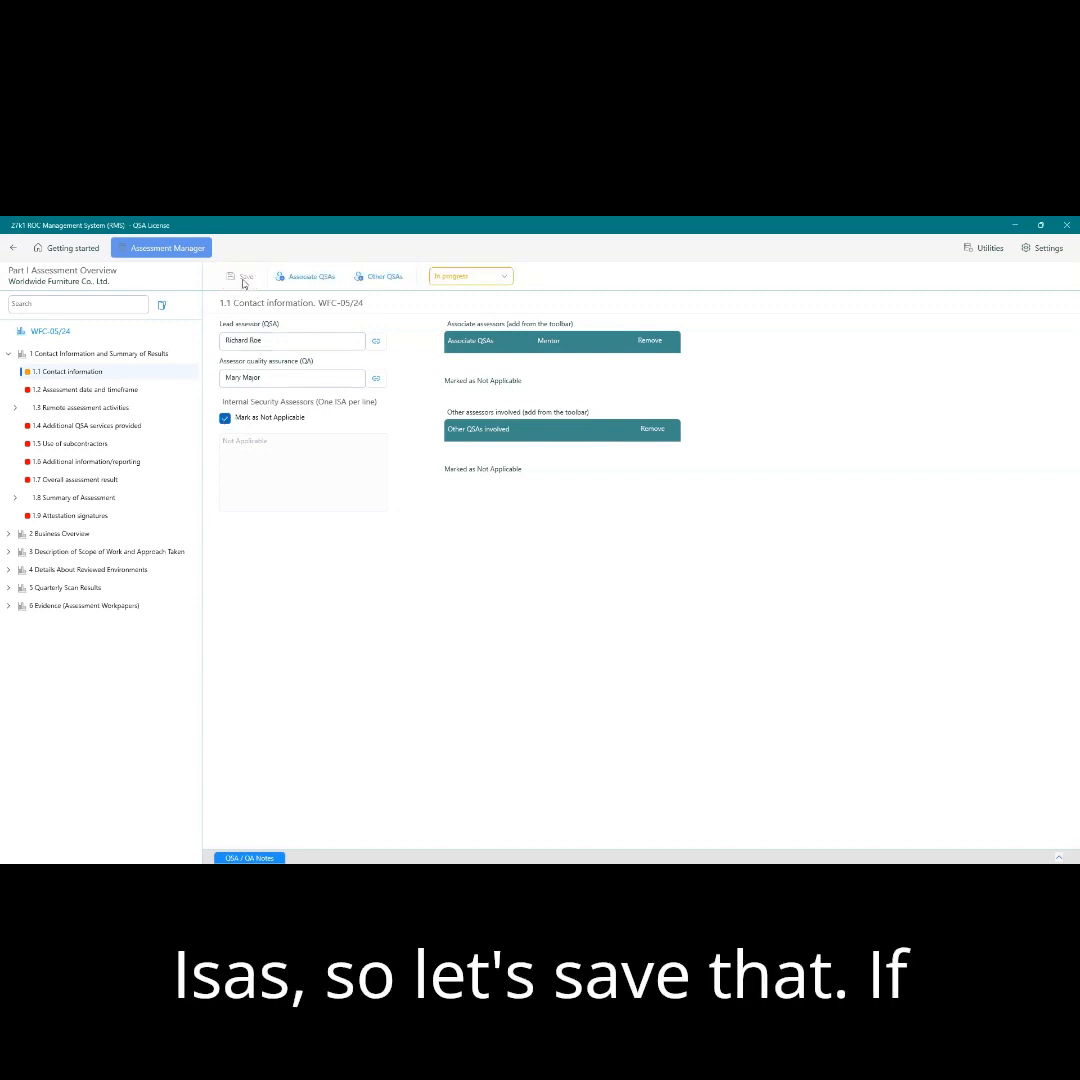
Add the second listed associate QSA to the assessment
{"action": "left_click", "coordinate": [309, 279]}
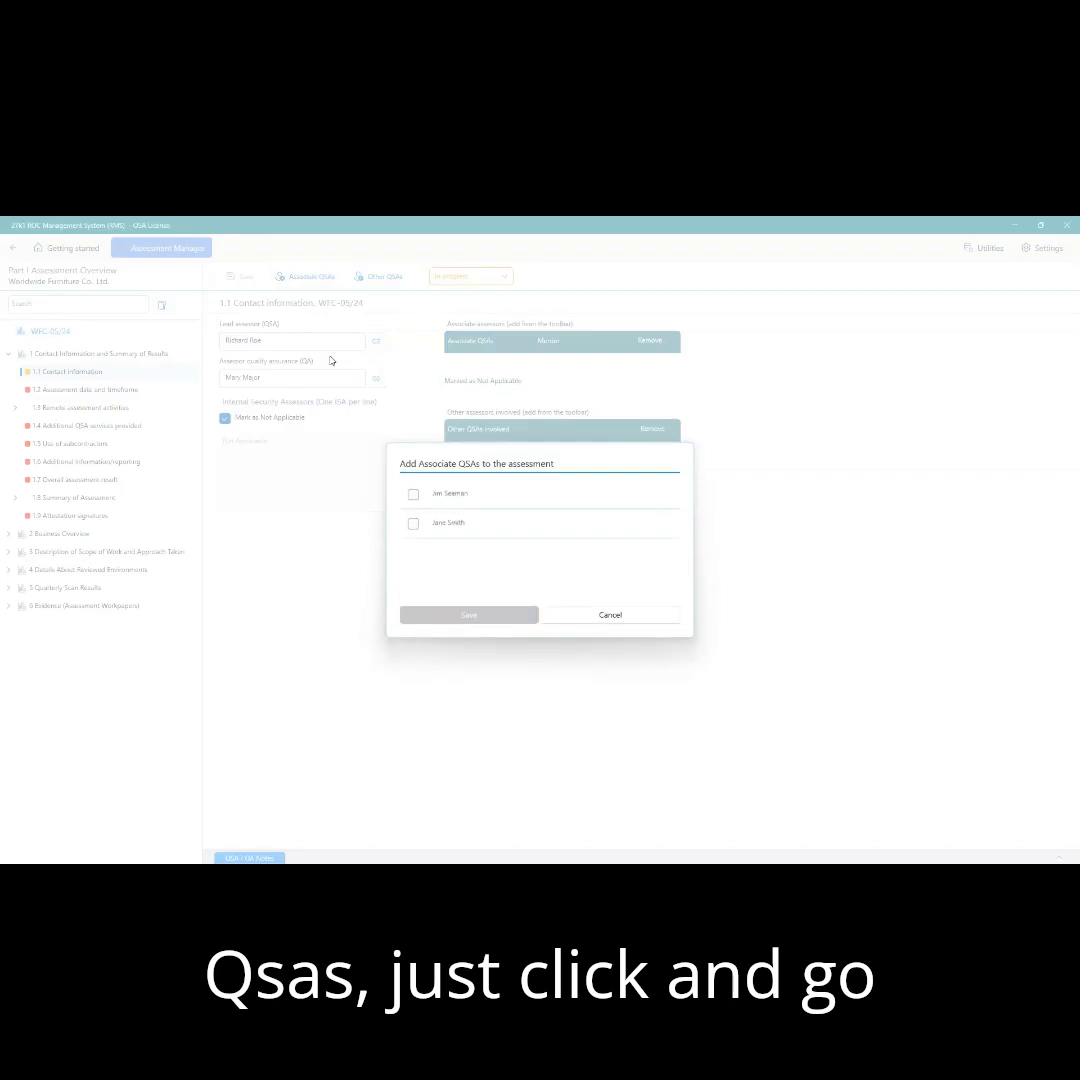
{"action": "left_click", "coordinate": [413, 523]}
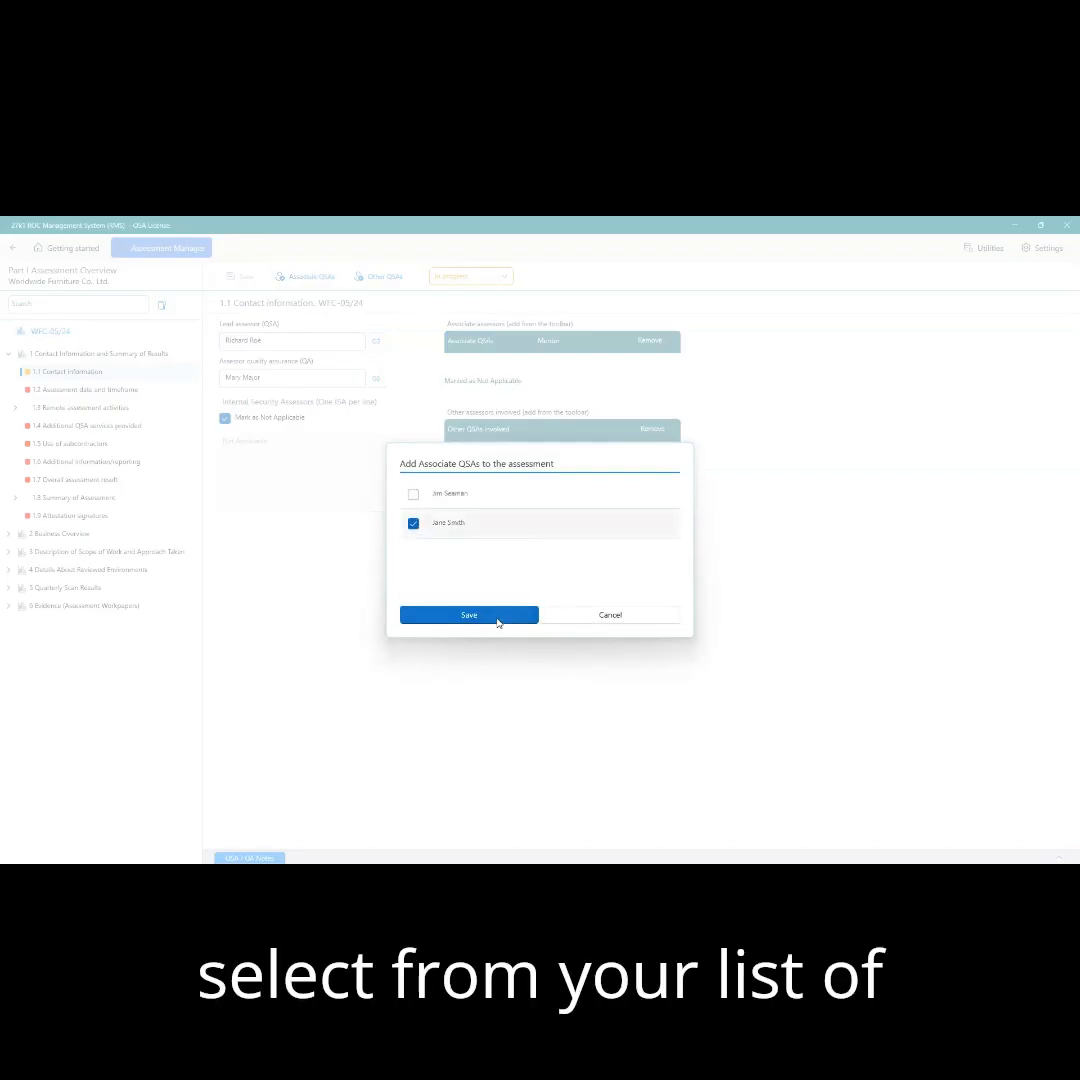
{"action": "left_click", "coordinate": [497, 616]}
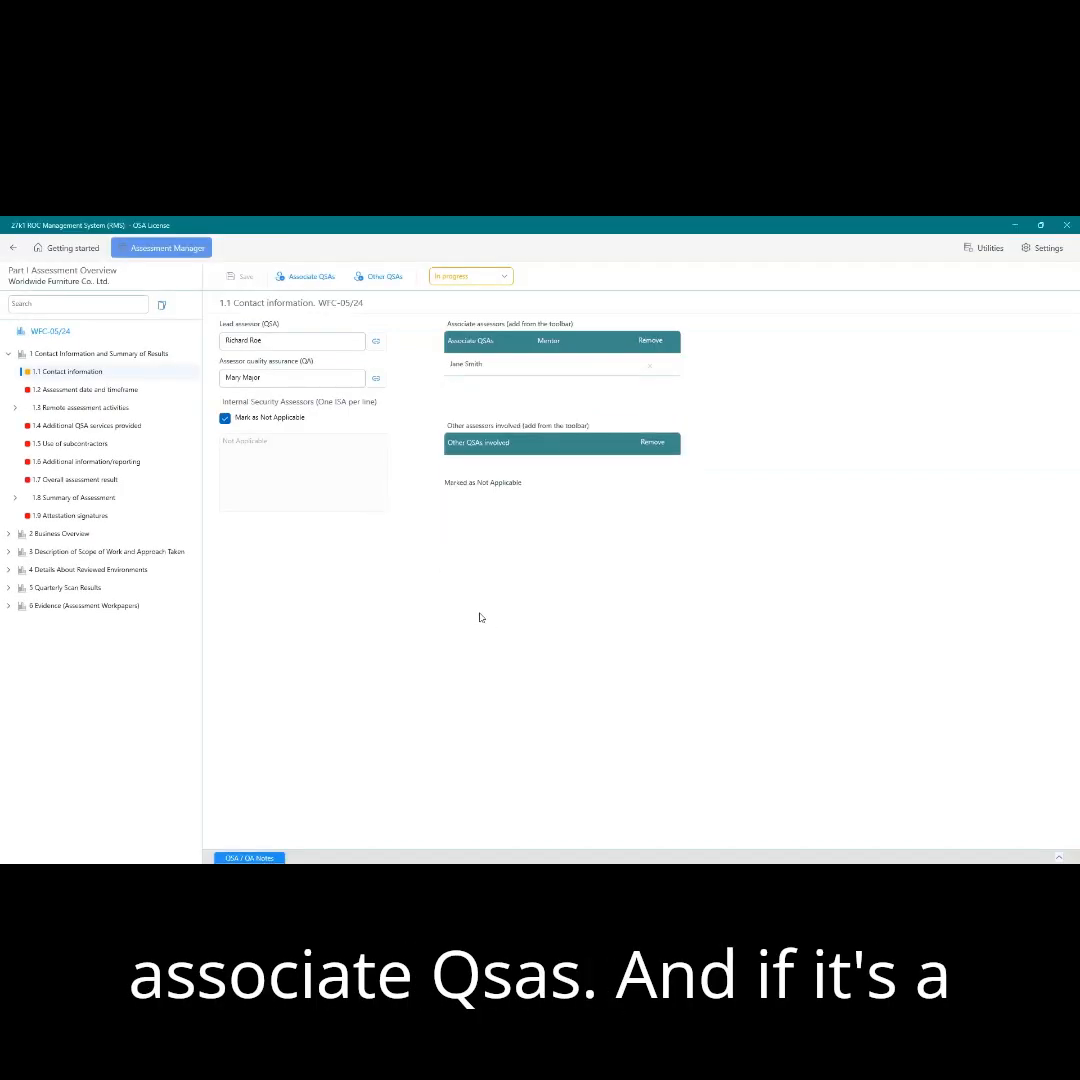
Add the first and third listed additional QSAs to the assessment as other assessors involved
{"action": "left_click", "coordinate": [378, 278]}
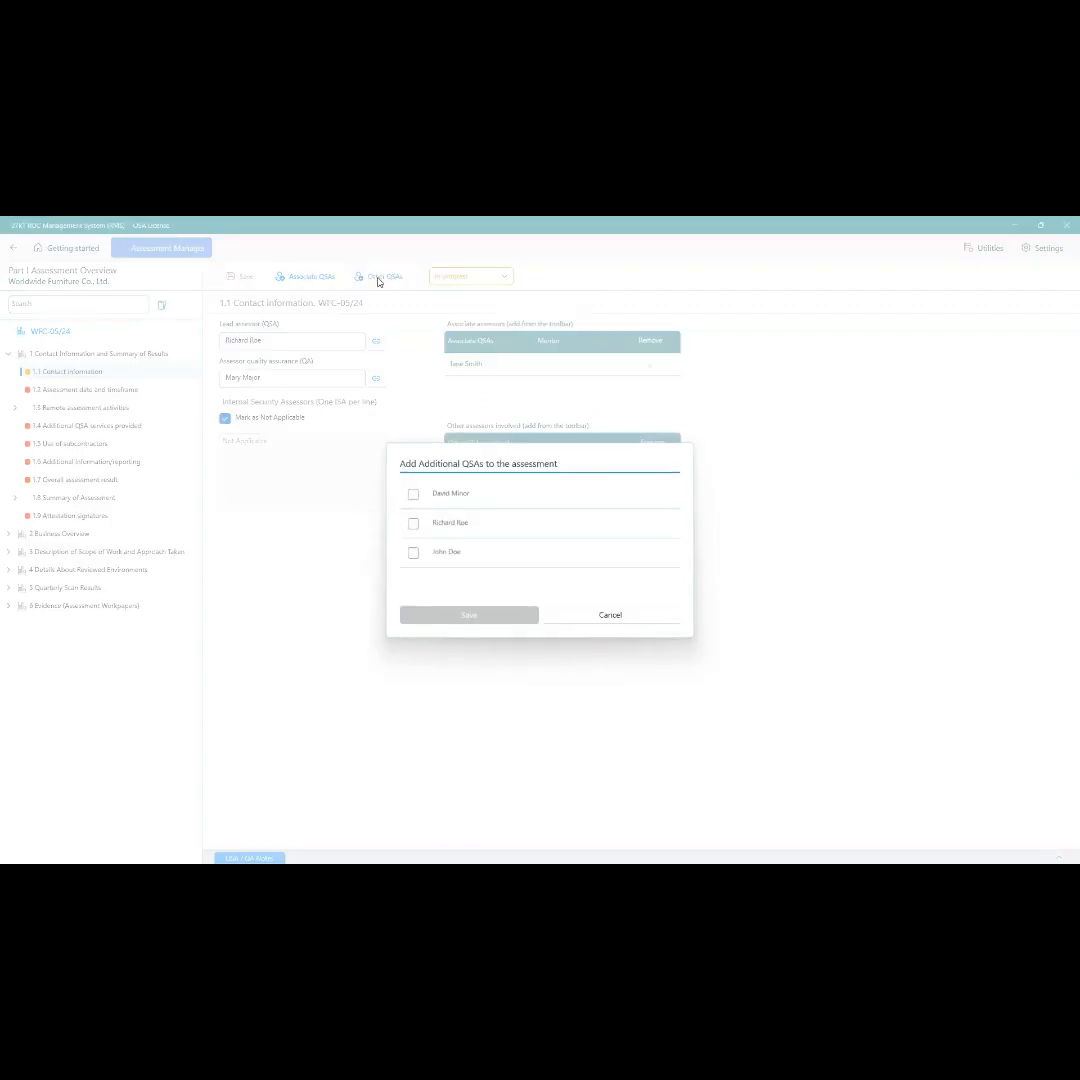
{"action": "left_click", "coordinate": [413, 494]}
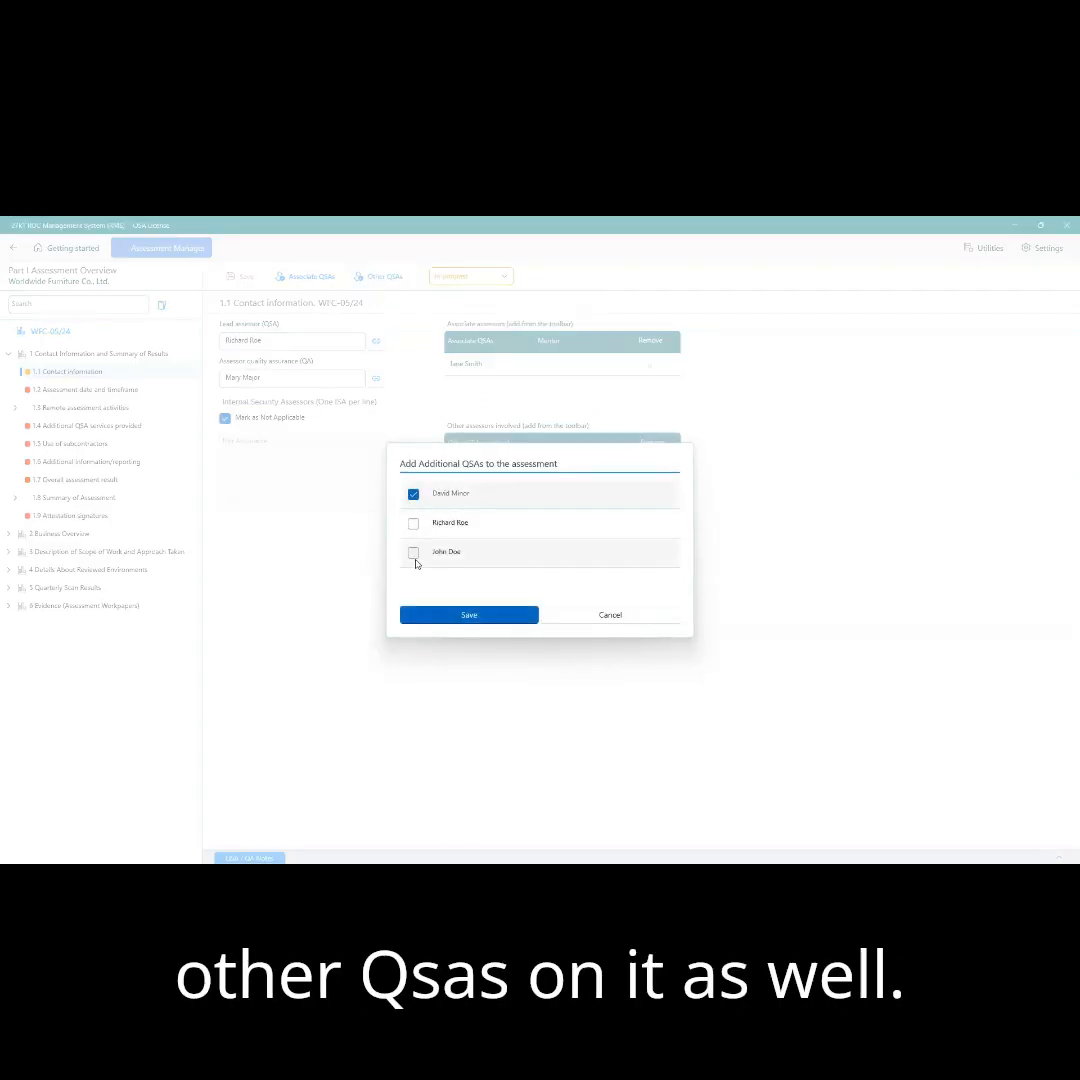
{"action": "left_click", "coordinate": [414, 554]}
{"action": "left_click", "coordinate": [505, 617]}
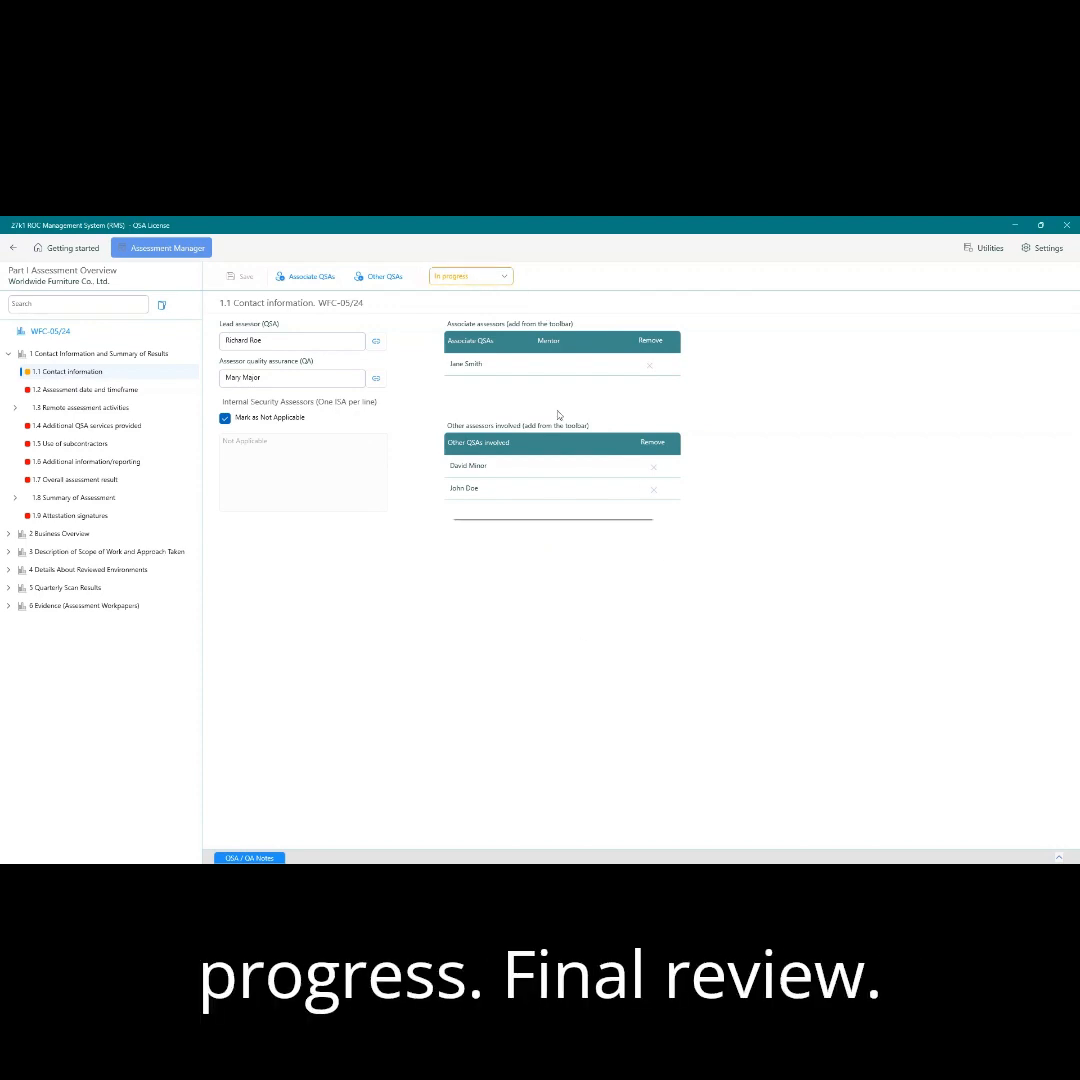
Set the status of 1.1 Contact information to QSA Completed and save it
{"action": "left_click", "coordinate": [489, 280]}
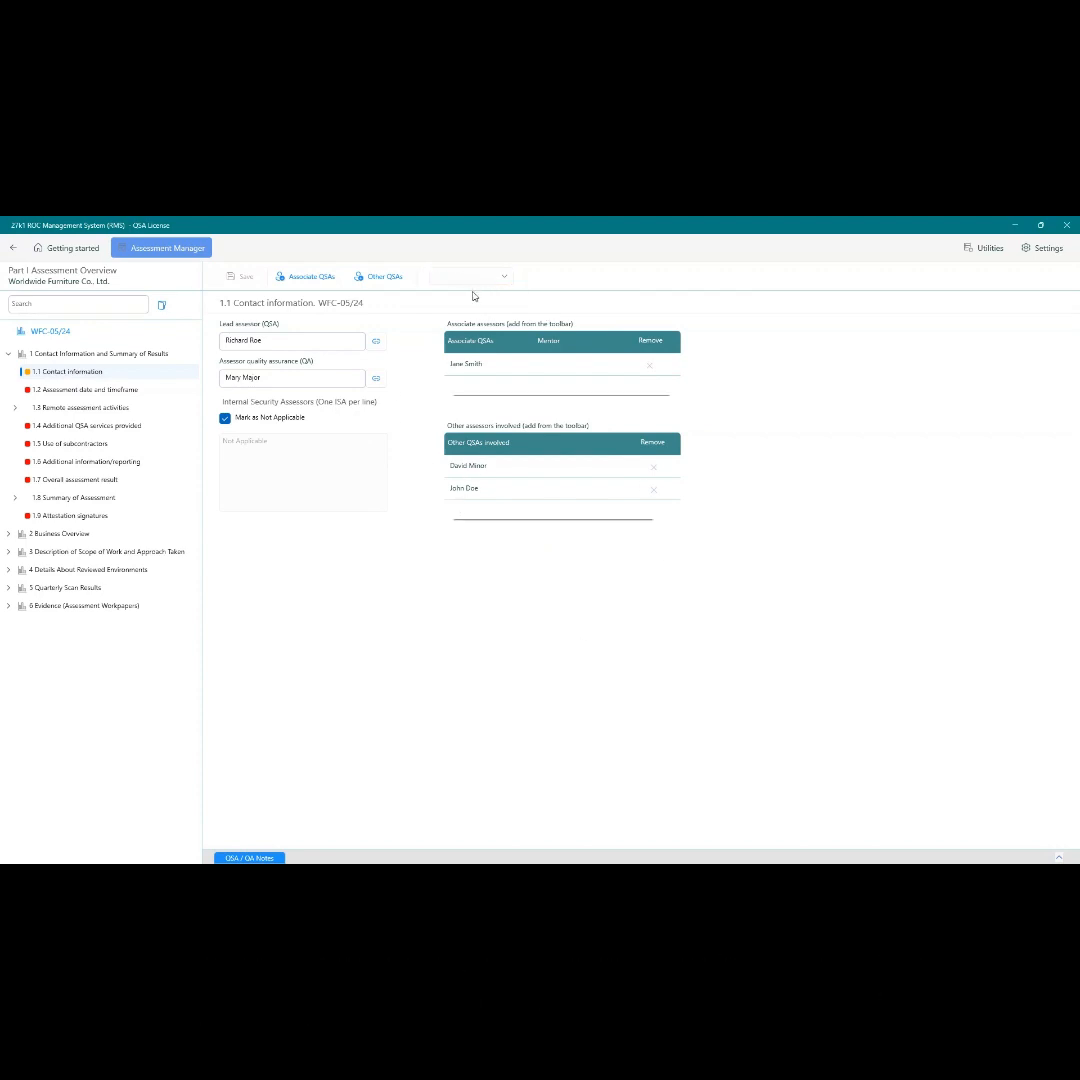
{"action": "left_click", "coordinate": [471, 300]}
{"action": "left_click", "coordinate": [241, 279]}
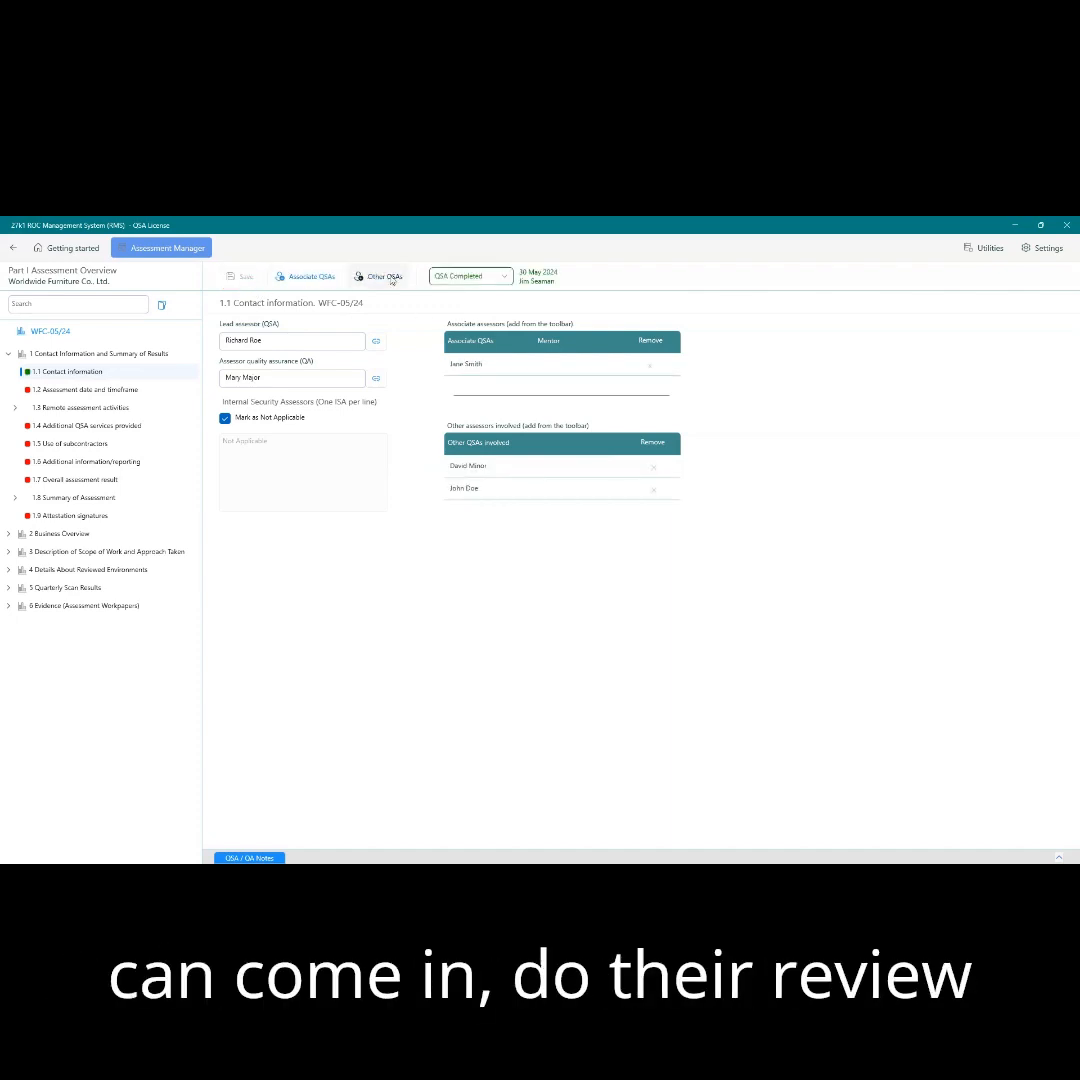
{"action": "left_click", "coordinate": [465, 278]}
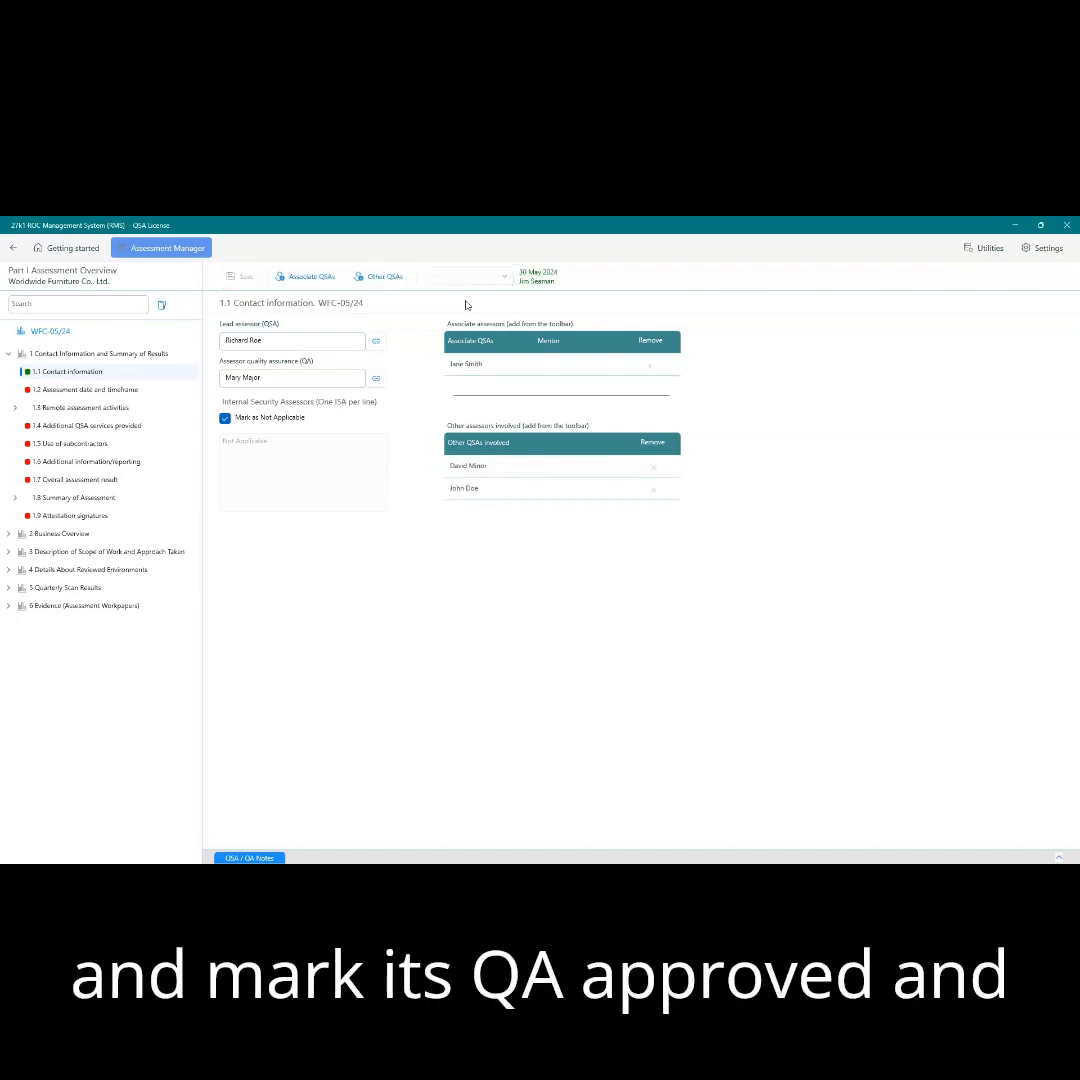
{"action": "left_click", "coordinate": [301, 538]}
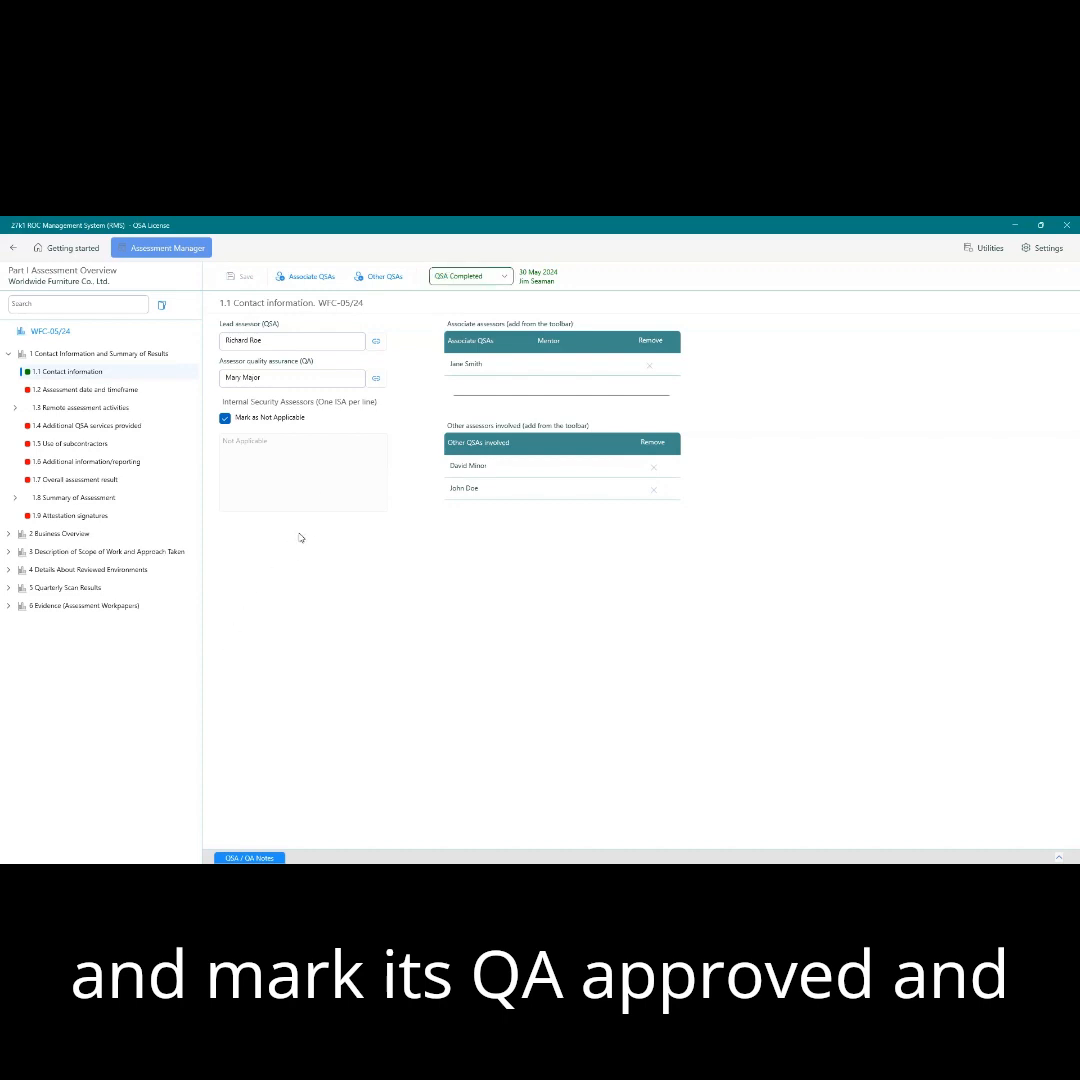
In 1.2 Assessment date and timeframe, set the assessment to begin 28 May 2024 and end 30 May 2024, with "bbasvsv" as the onsite dates
{"action": "left_click", "coordinate": [80, 390]}
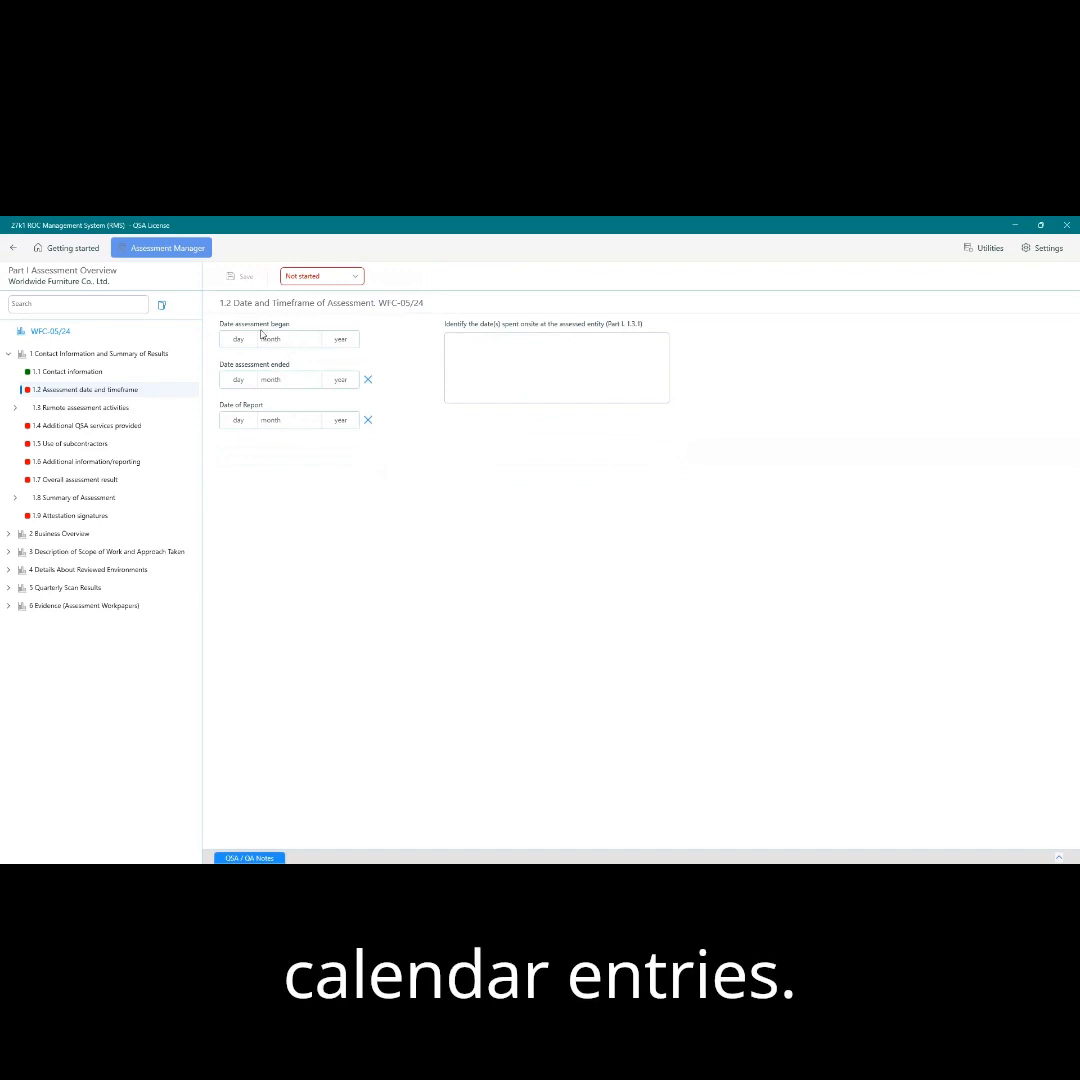
{"action": "left_click", "coordinate": [262, 443]}
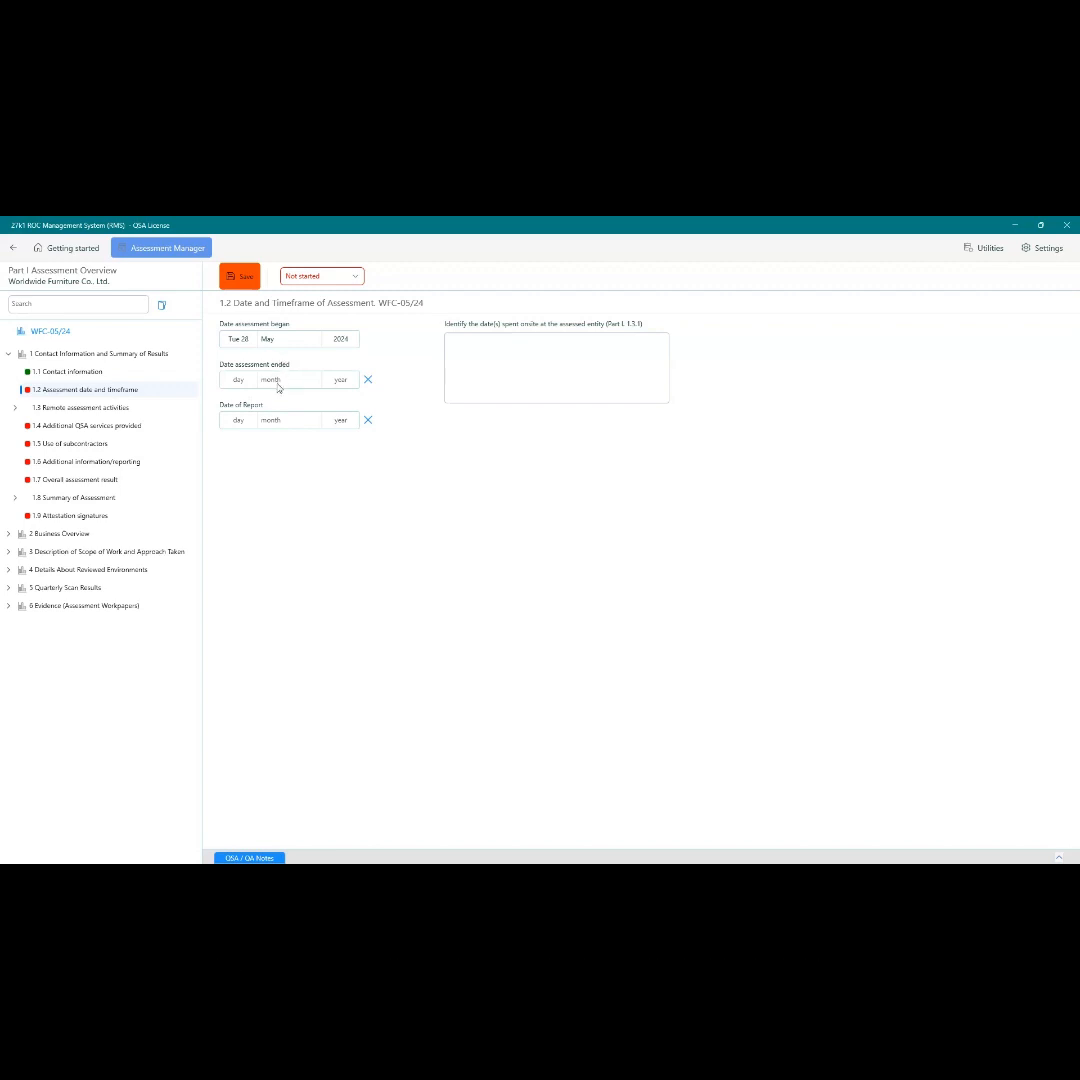
{"action": "left_click", "coordinate": [261, 494]}
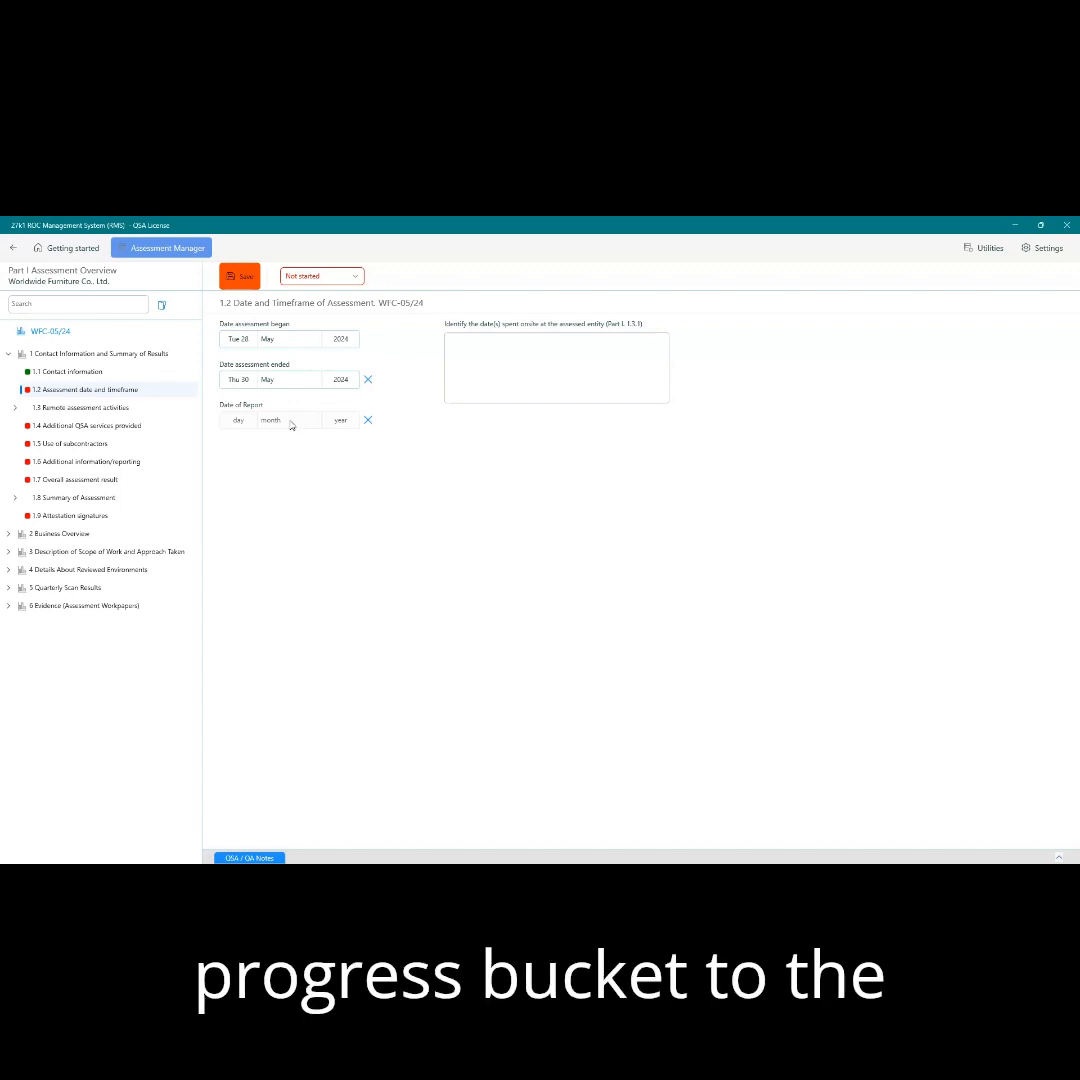
{"action": "left_click", "coordinate": [491, 351]}
{"action": "type", "text": "bbasi"}
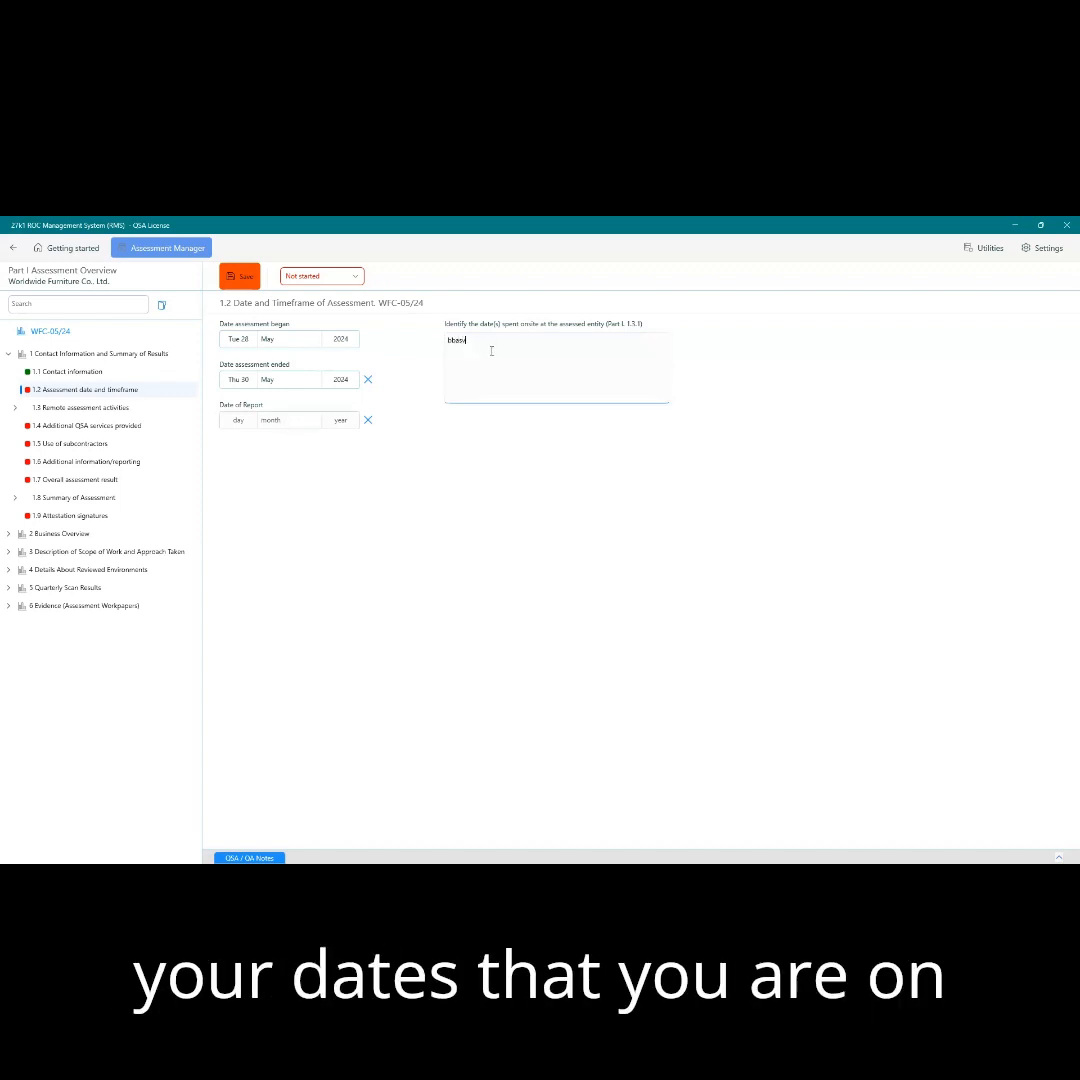
{"action": "left_click", "coordinate": [247, 286]}
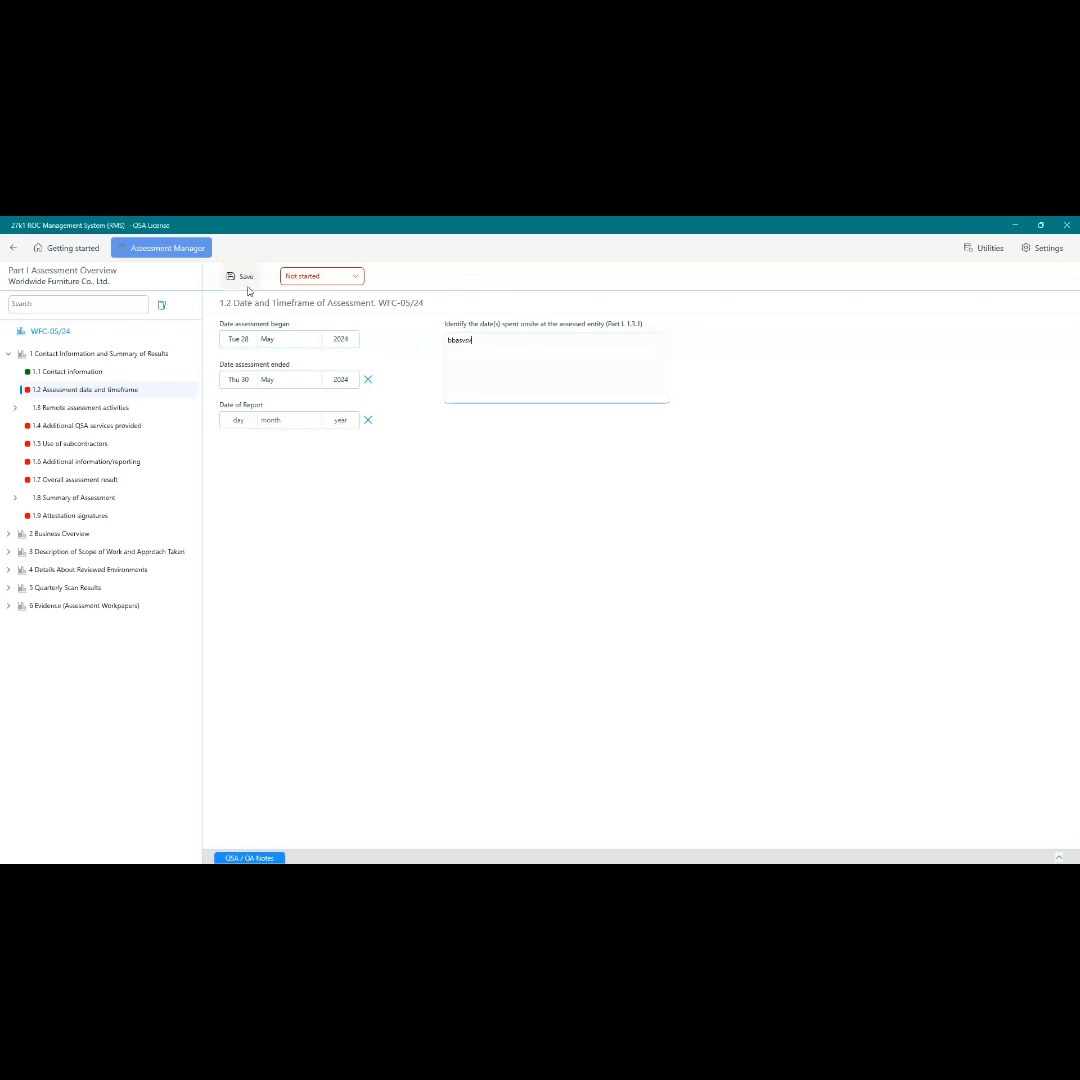
Set the status of 1.2 Assessment date and timeframe to QSA Completed and save it
{"action": "left_click", "coordinate": [322, 281]}
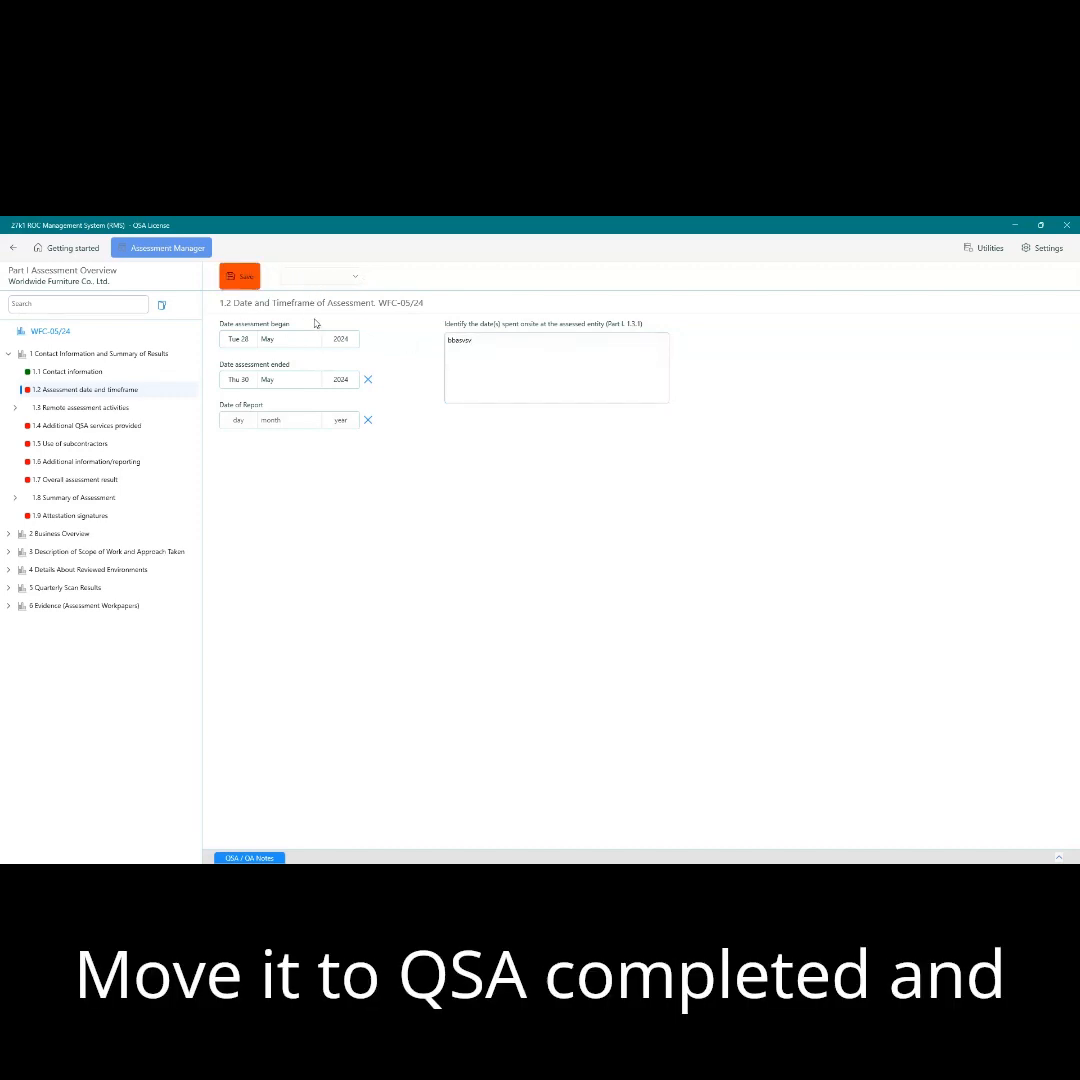
{"action": "left_click", "coordinate": [315, 320]}
{"action": "left_click", "coordinate": [247, 288]}
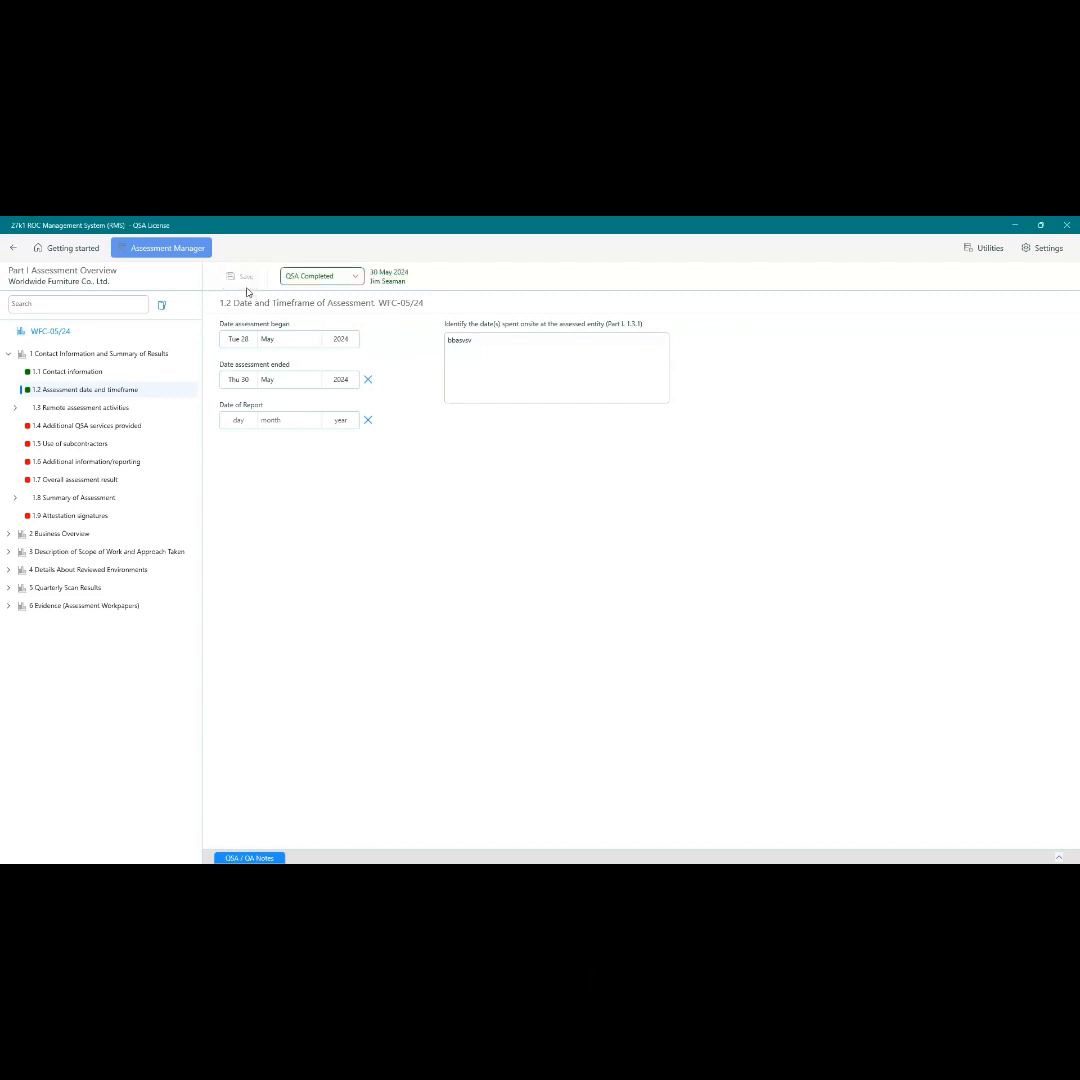
In 1.3.1 Overview of remote testing activity, record that a combination of onsite and remote testing methods was used, and save
{"action": "left_click", "coordinate": [15, 408]}
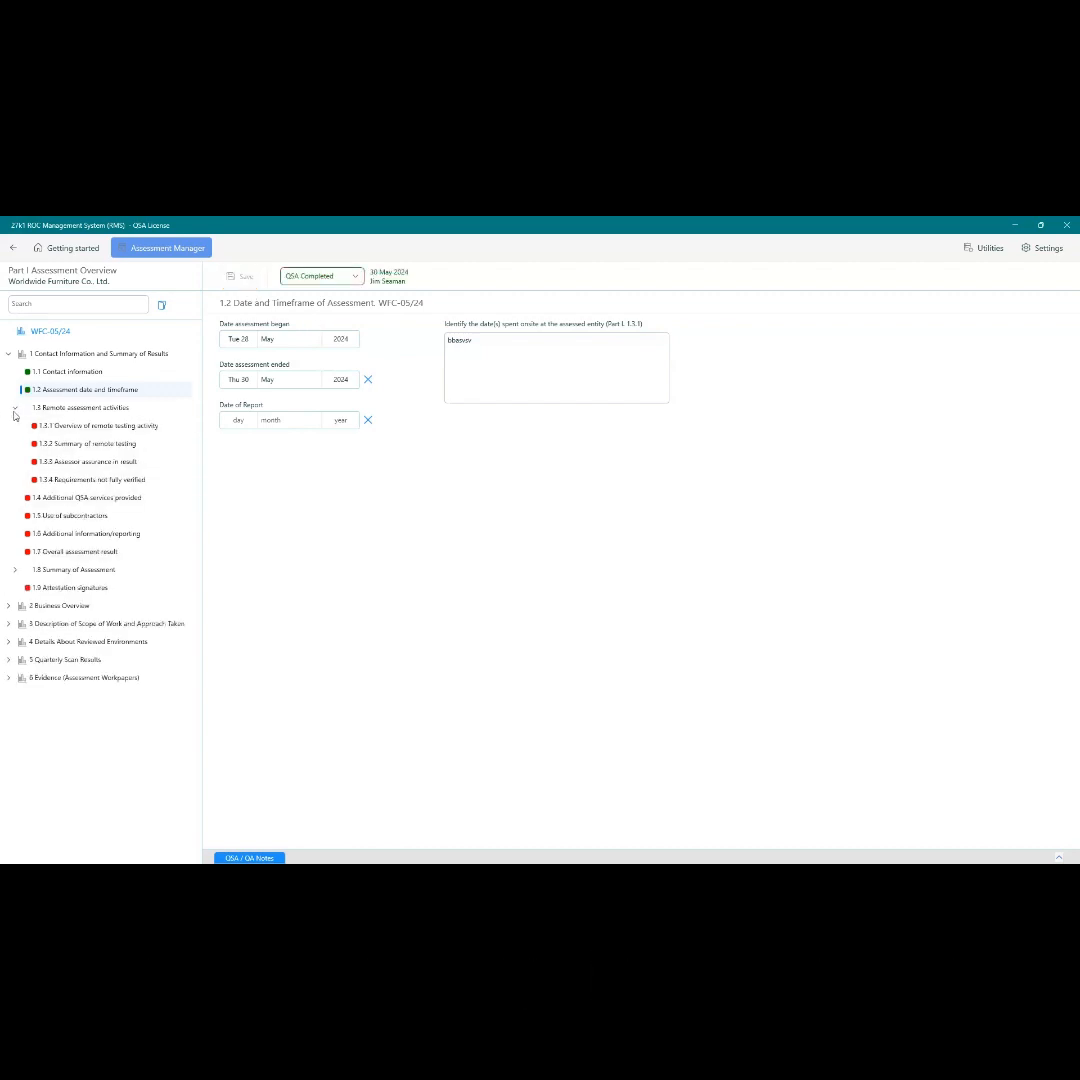
{"action": "left_click", "coordinate": [66, 425]}
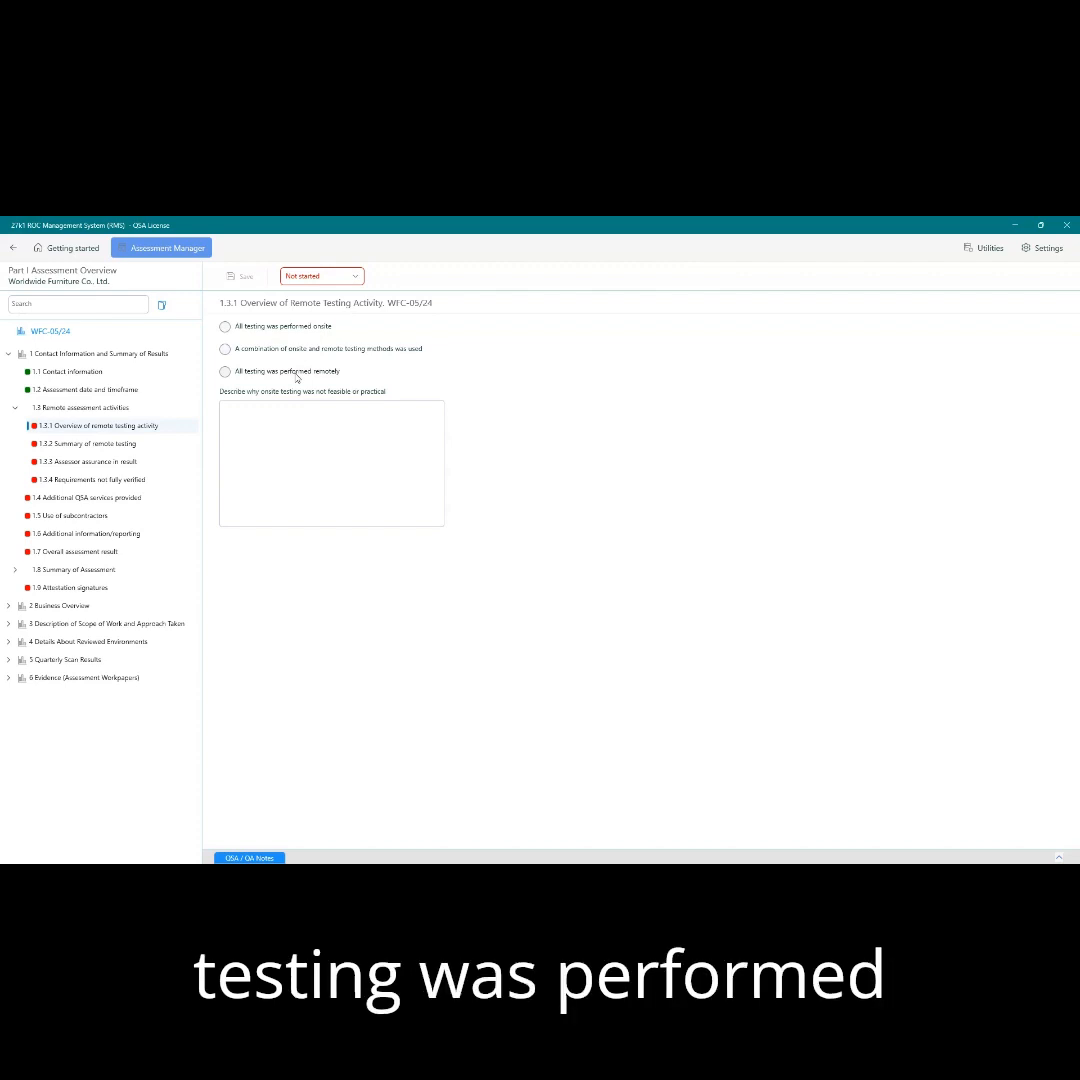
{"action": "left_click", "coordinate": [255, 350]}
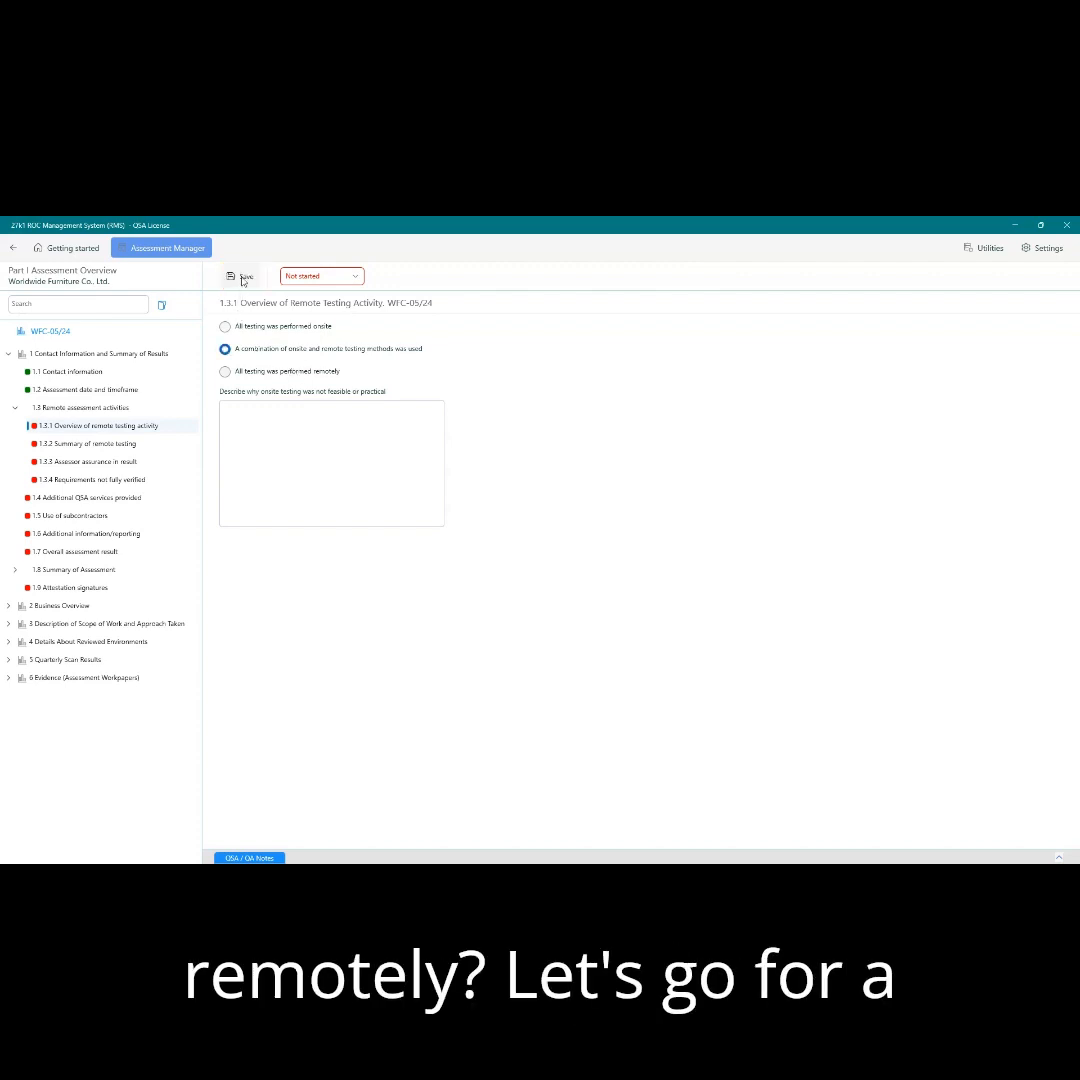
{"action": "left_click", "coordinate": [242, 278]}
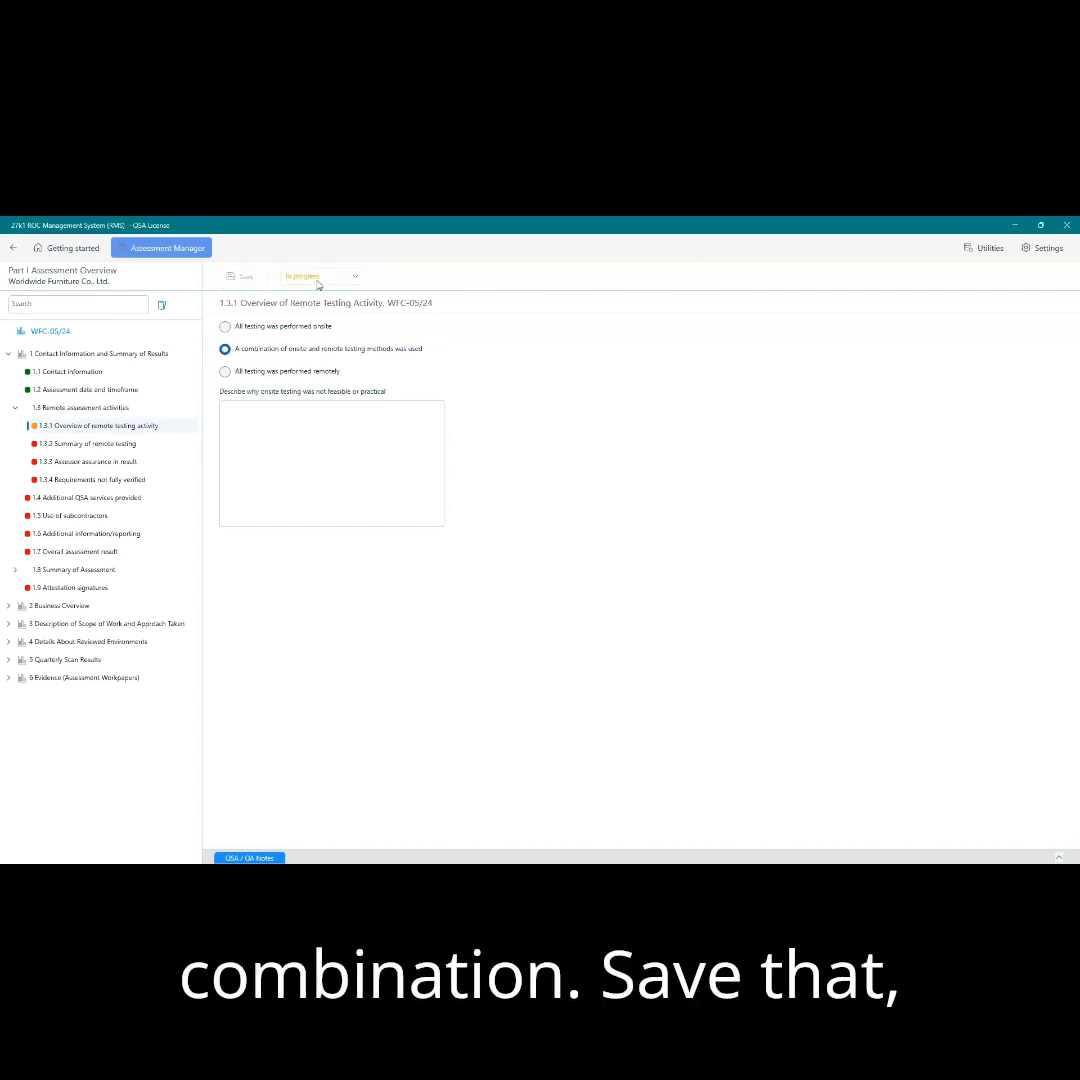
Enter "vbbzbxc" as the reason onsite testing was not feasible, and save section 1.3.1 with the status QSA Completed
{"action": "left_click", "coordinate": [254, 419]}
{"action": "type", "text": "vbbzbxc"}
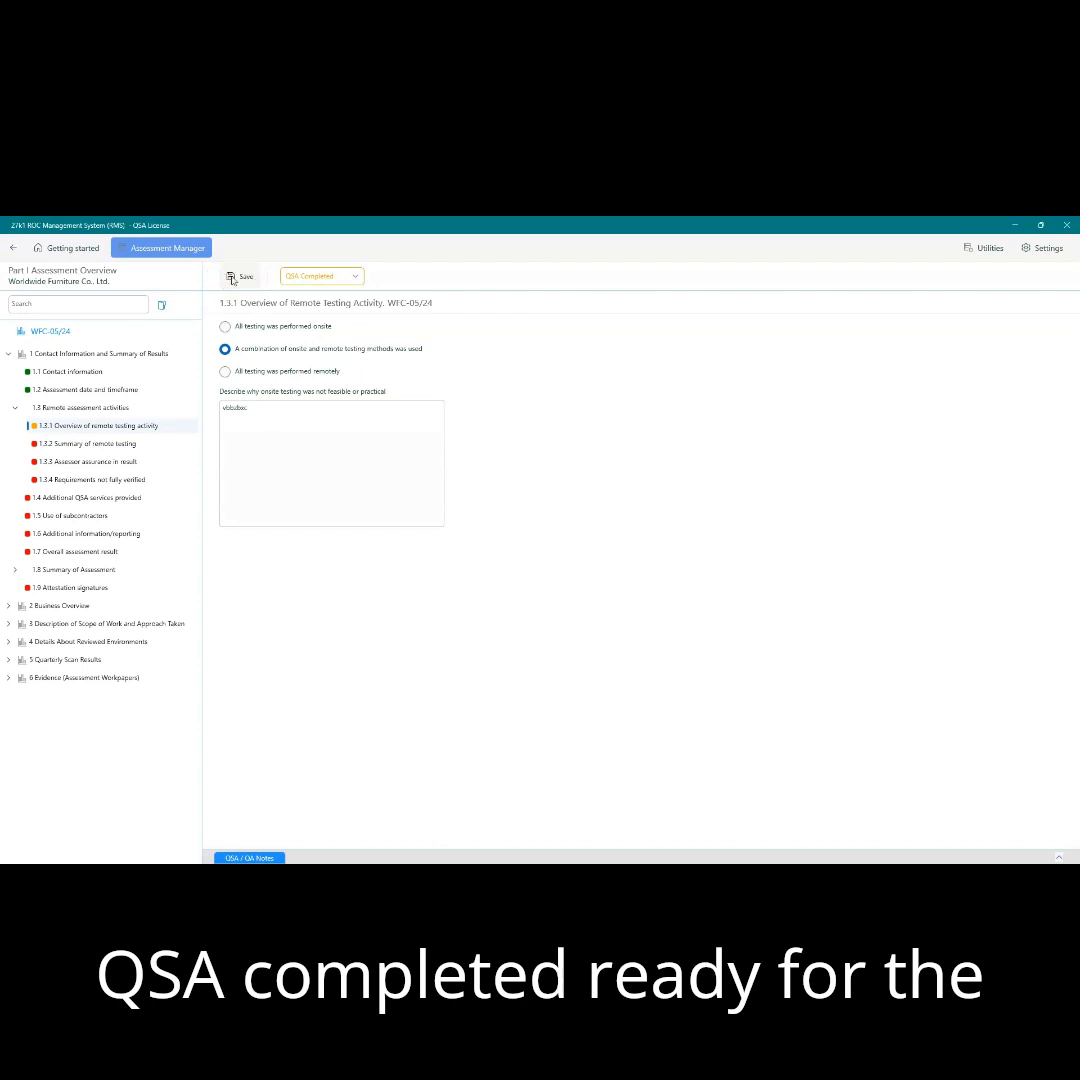
{"action": "left_click", "coordinate": [231, 278]}
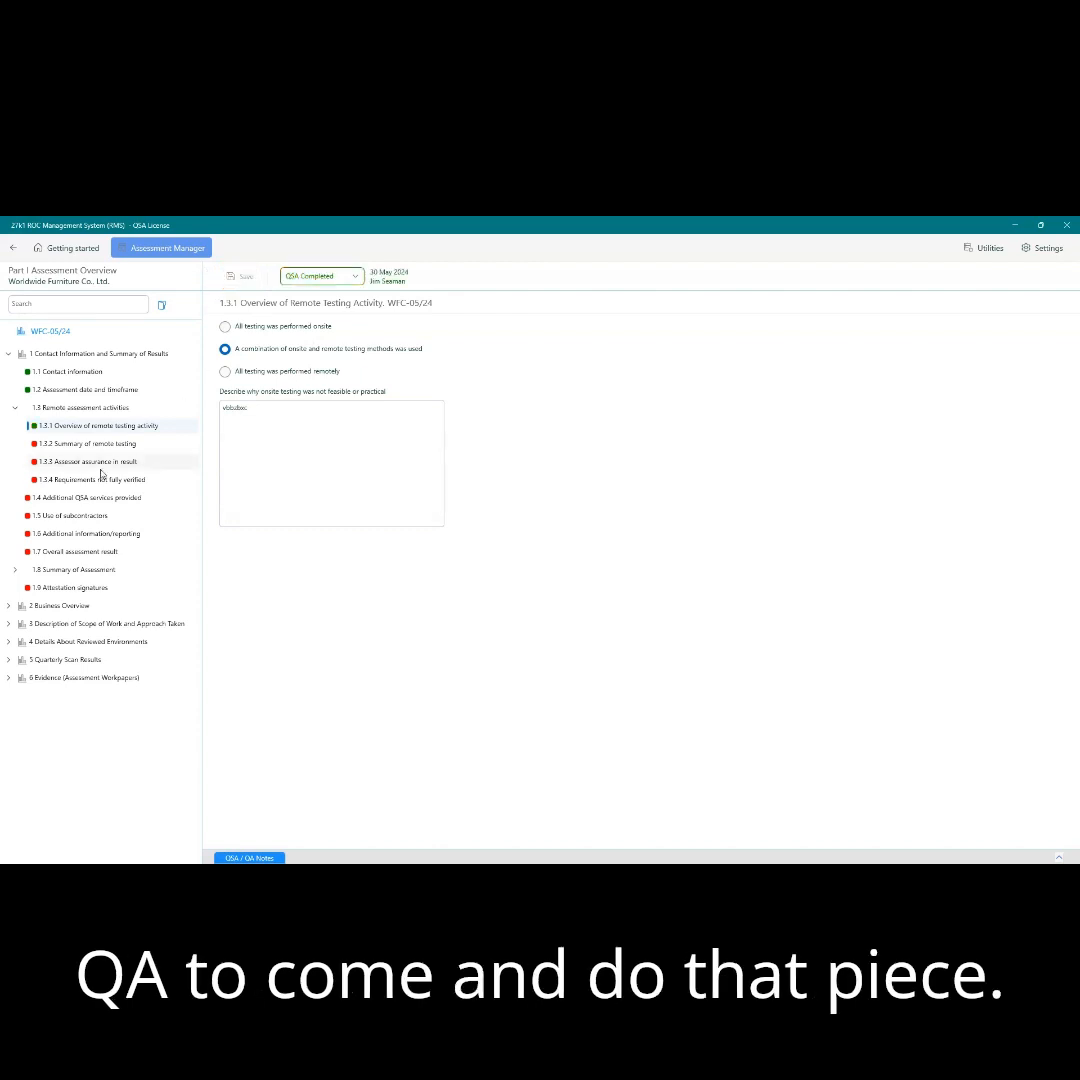
In 1.3.2 Summary of remote testing, set remote testing methods used to Yes for Examine documentation and Interview personnel
{"action": "left_click", "coordinate": [107, 446]}
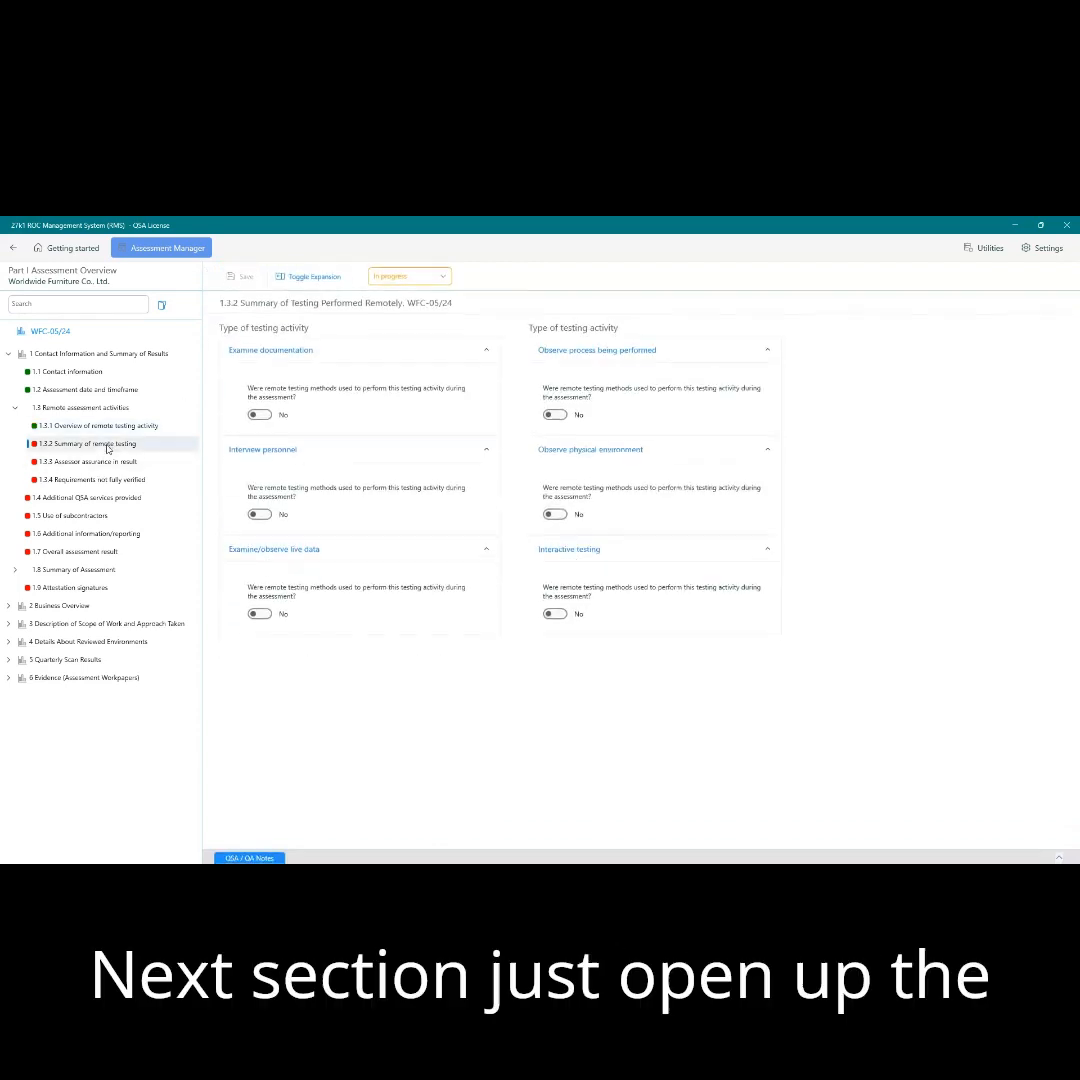
{"action": "left_click", "coordinate": [268, 415]}
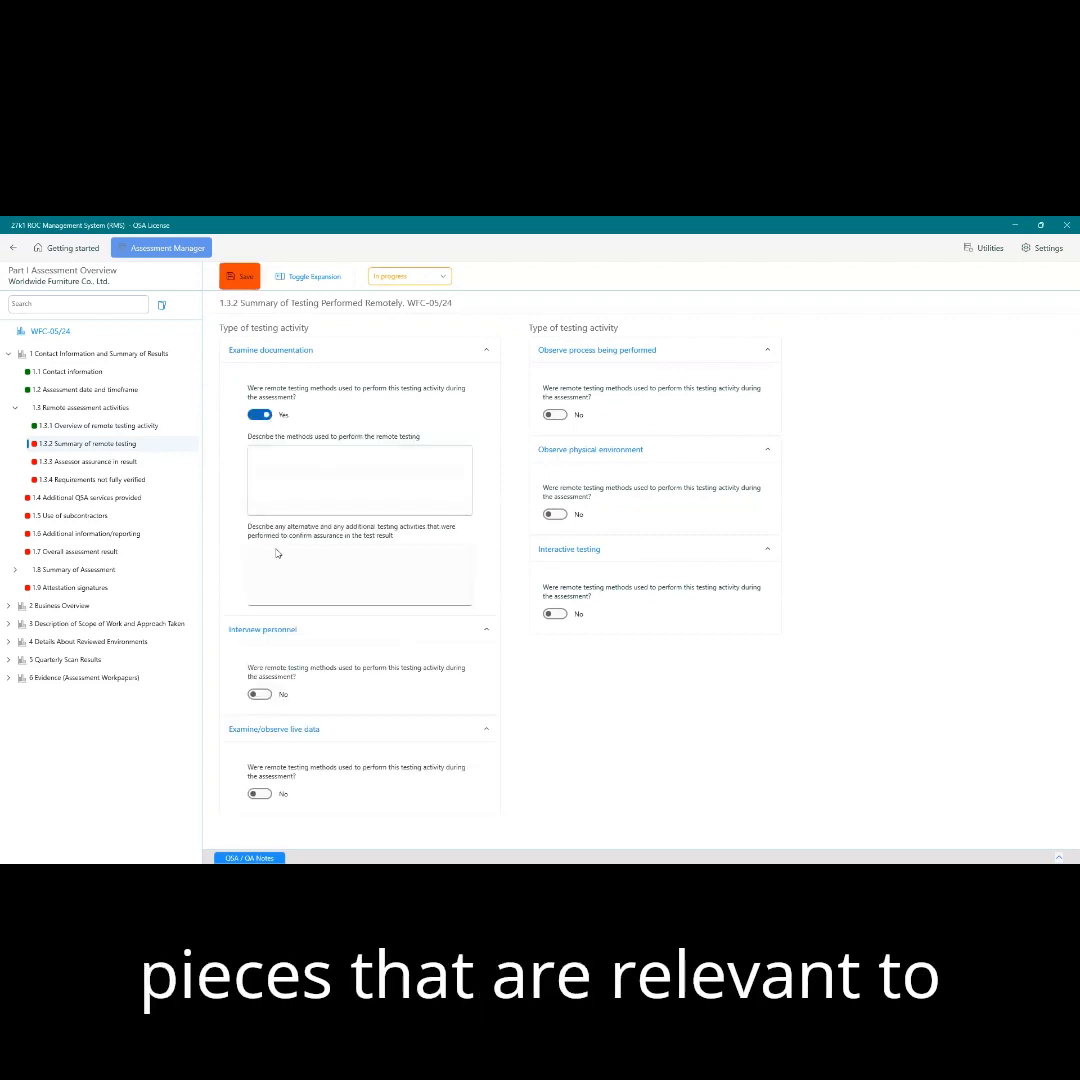
{"action": "left_click", "coordinate": [262, 694]}
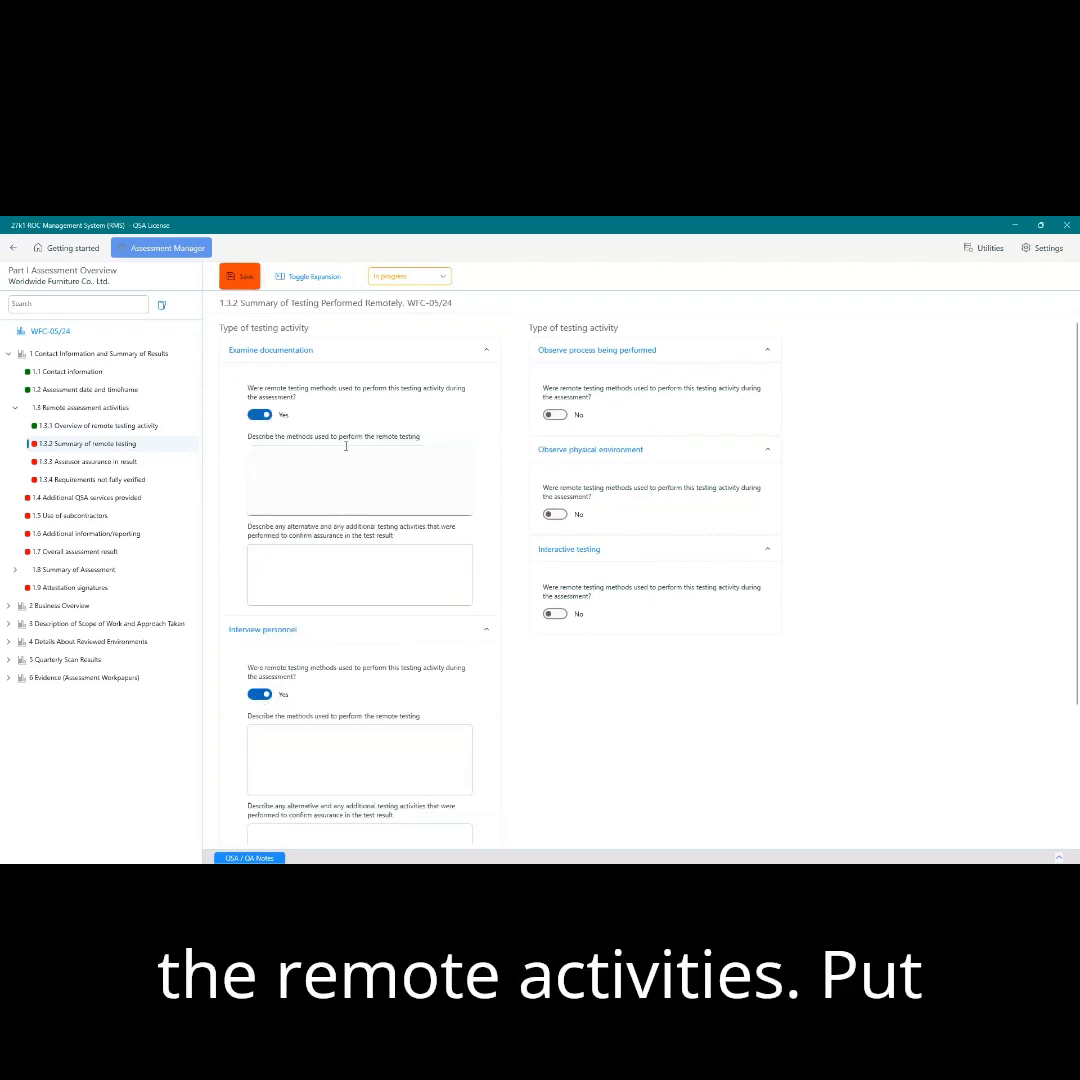
For Examine documentation, enter "jzkjlvbkjbcx" as the remote testing methods and "vajhbhcjvs" as the alternative and additional testing activities
{"action": "left_click", "coordinate": [325, 474]}
{"action": "type", "text": "jzkjlvbkjbcx"}
{"action": "left_click", "coordinate": [306, 575]}
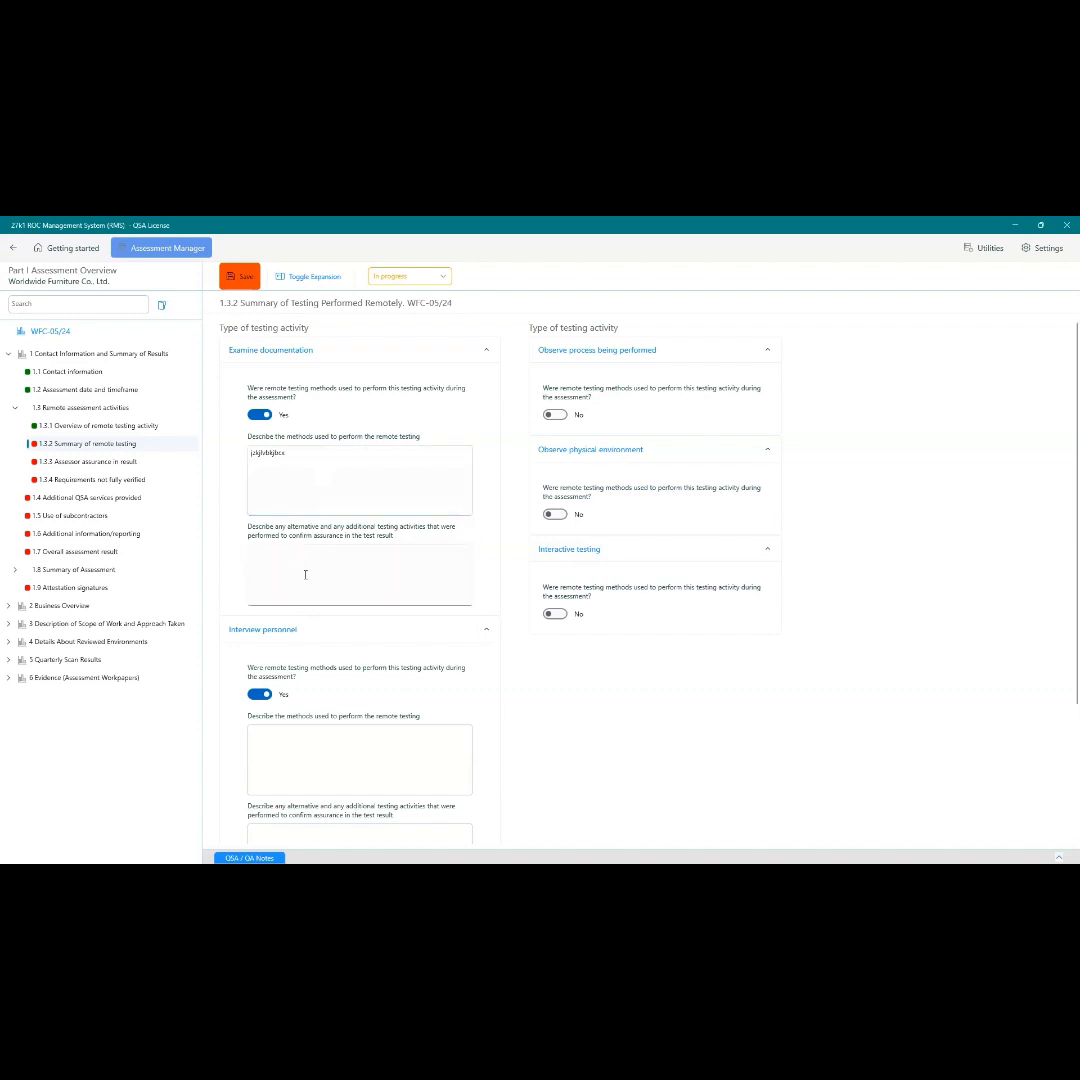
{"action": "type", "text": "vajhbhcjvs"}
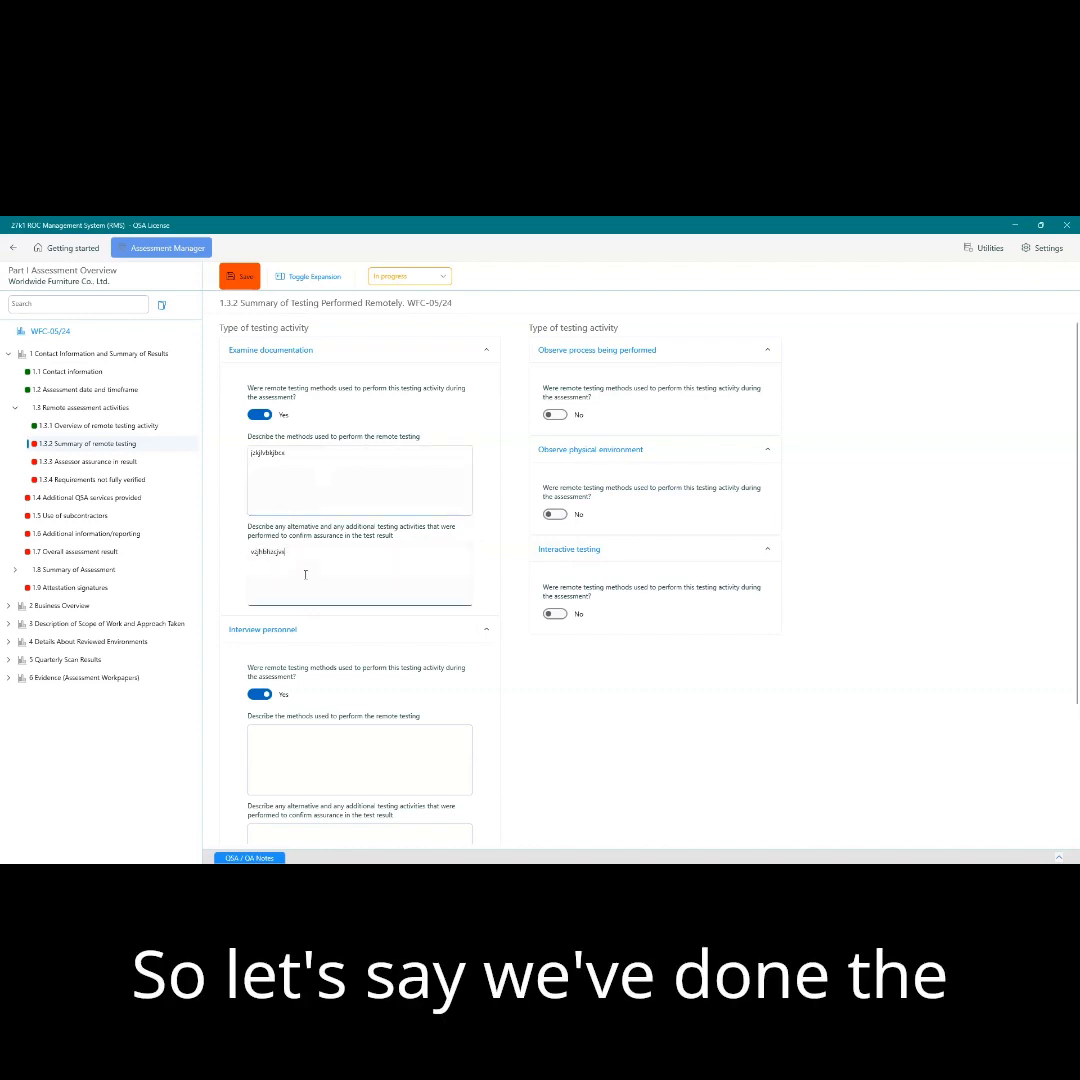
For Interview personnel, enter "zvobbvjsb" as the remote testing methods and "zbjbbhj" as the alternative and additional testing activities
{"action": "left_click", "coordinate": [314, 747]}
{"action": "type", "text": "zvo"}
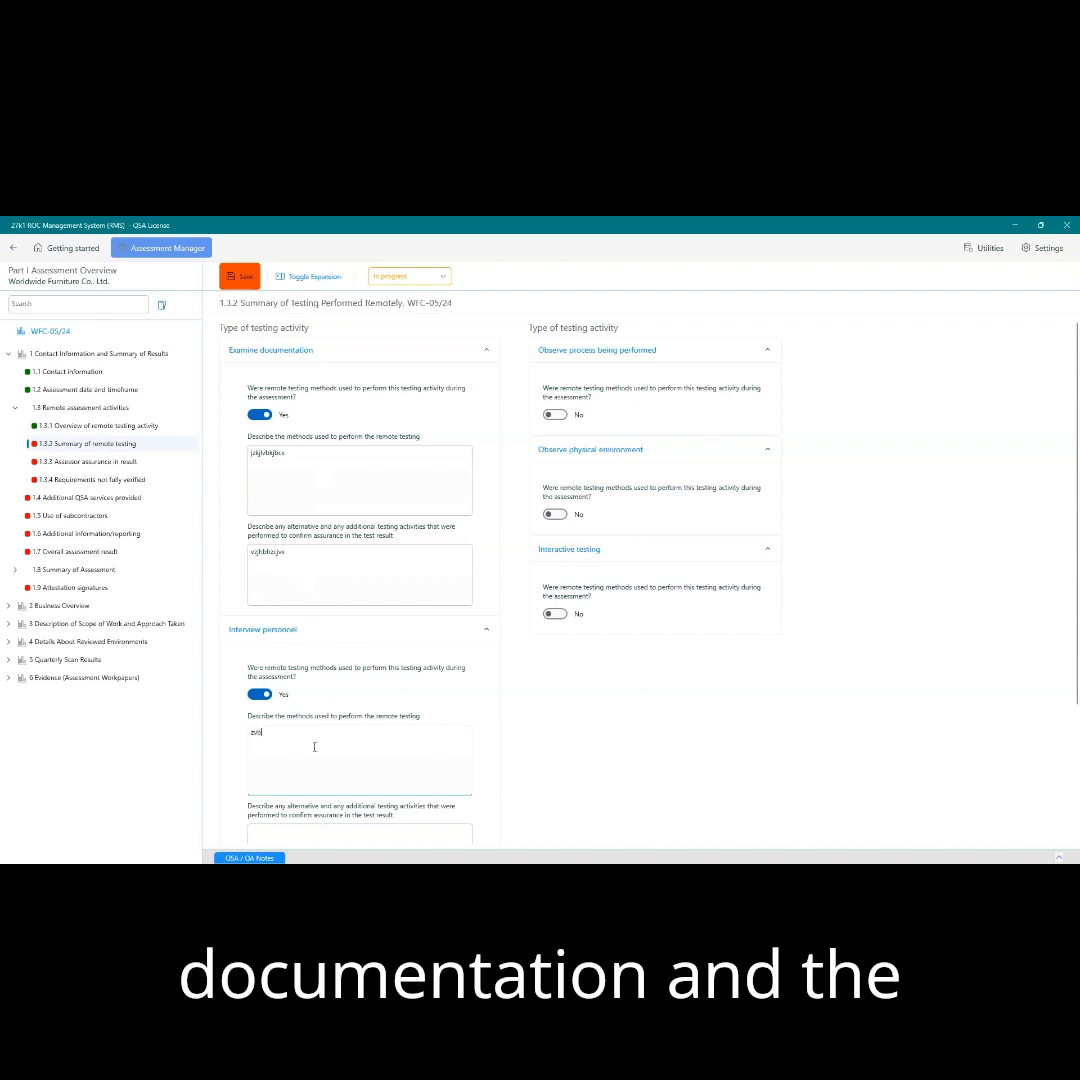
{"action": "type", "text": "bbvjsb"}
{"action": "left_click", "coordinate": [300, 834]}
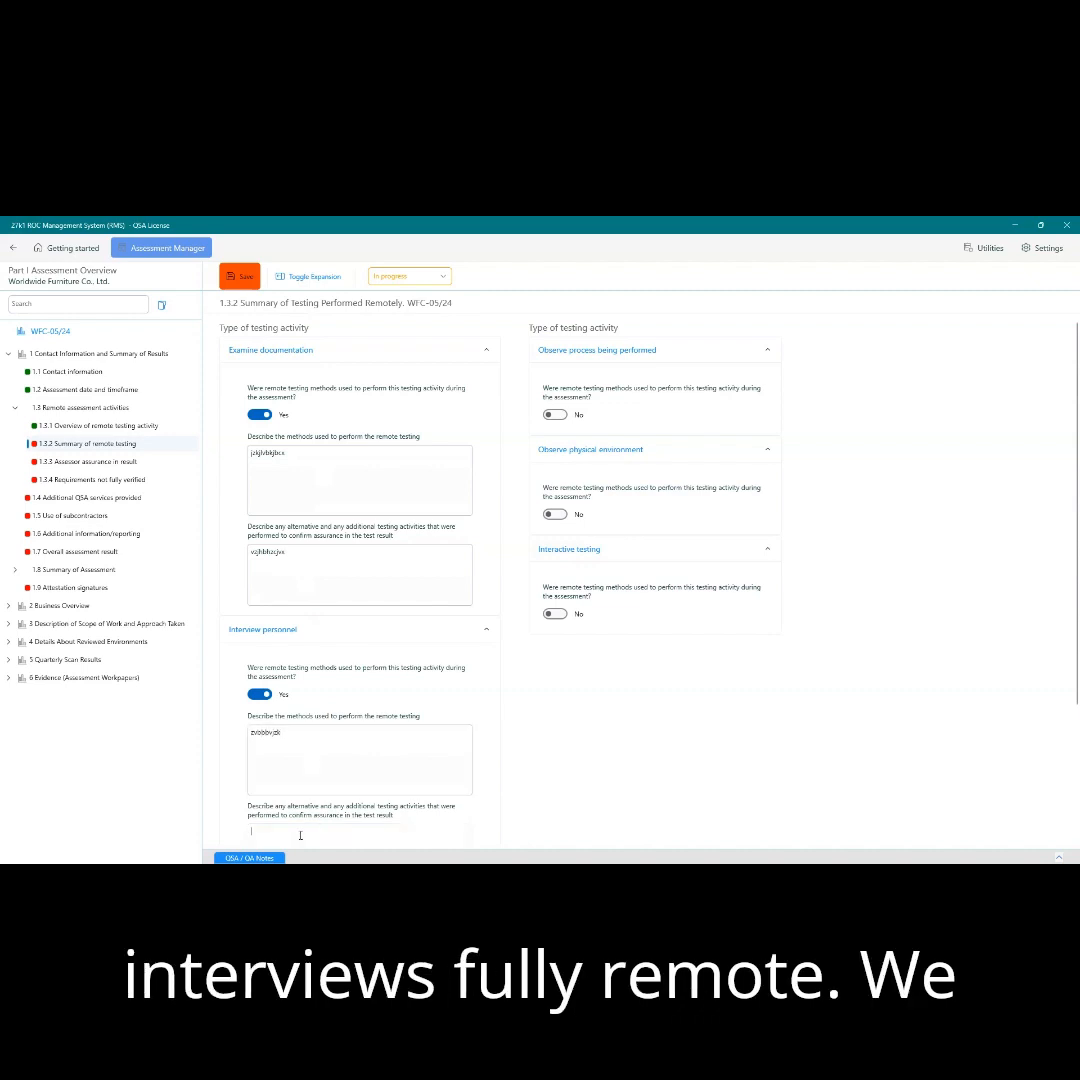
{"action": "type", "text": "zbjbbhj"}
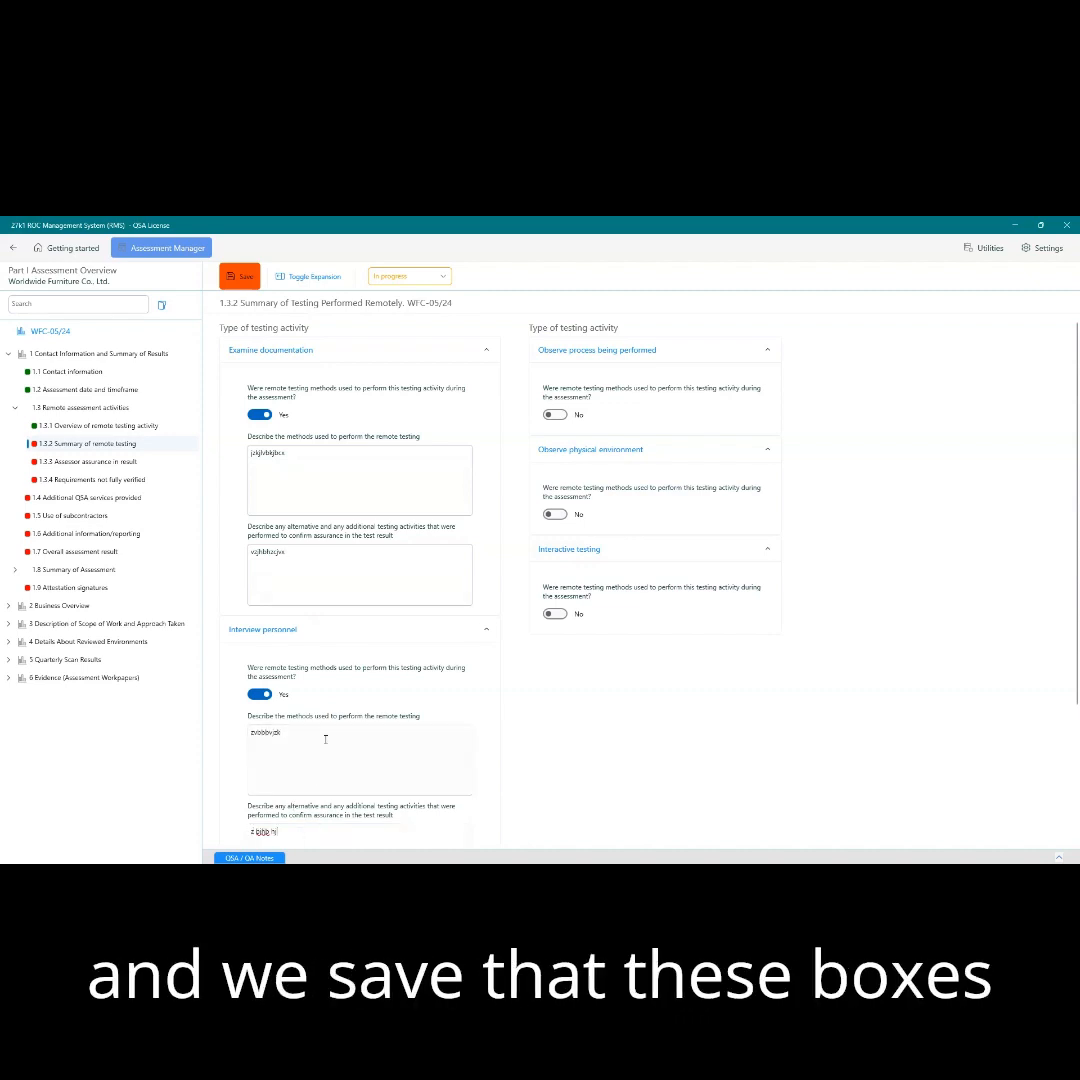
Save 1.3.2 Summary of remote testing, set its status to QSA Completed, and save it again
{"action": "left_click", "coordinate": [229, 272]}
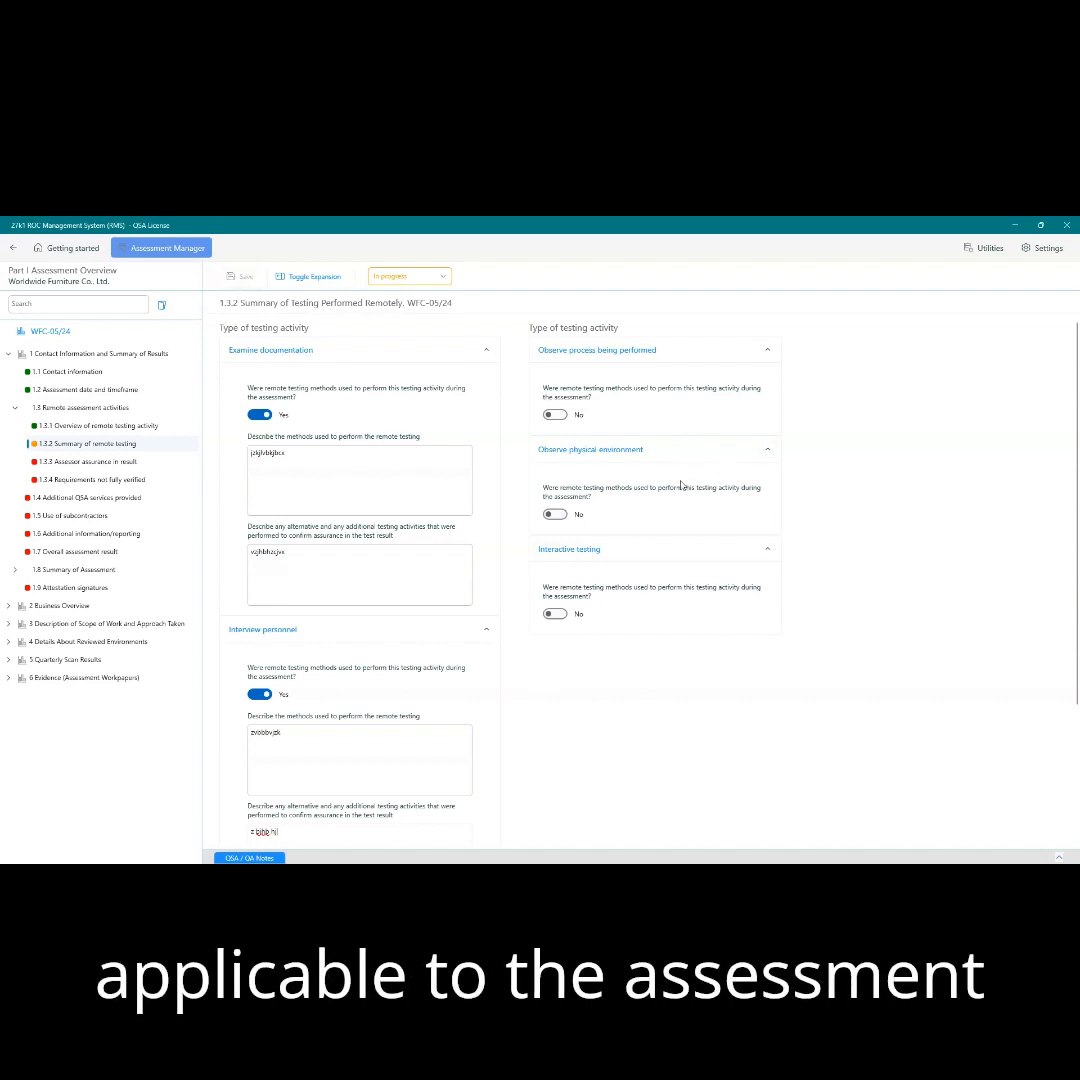
{"action": "left_click", "coordinate": [411, 303]}
{"action": "left_click", "coordinate": [246, 280]}
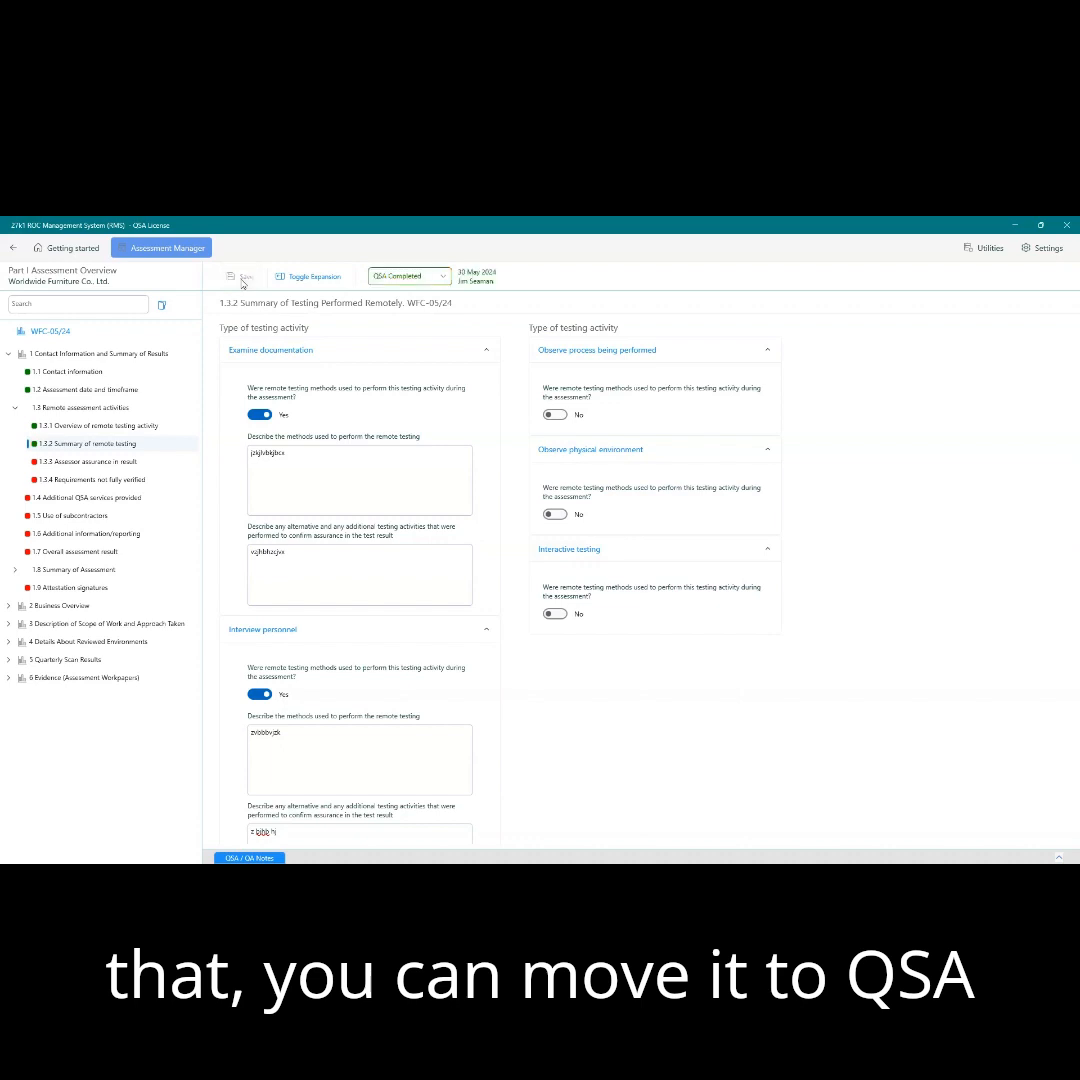
In 1.3.3 Assessor assurance in result, answer Yes to all five assurance questions
{"action": "left_click", "coordinate": [120, 461]}
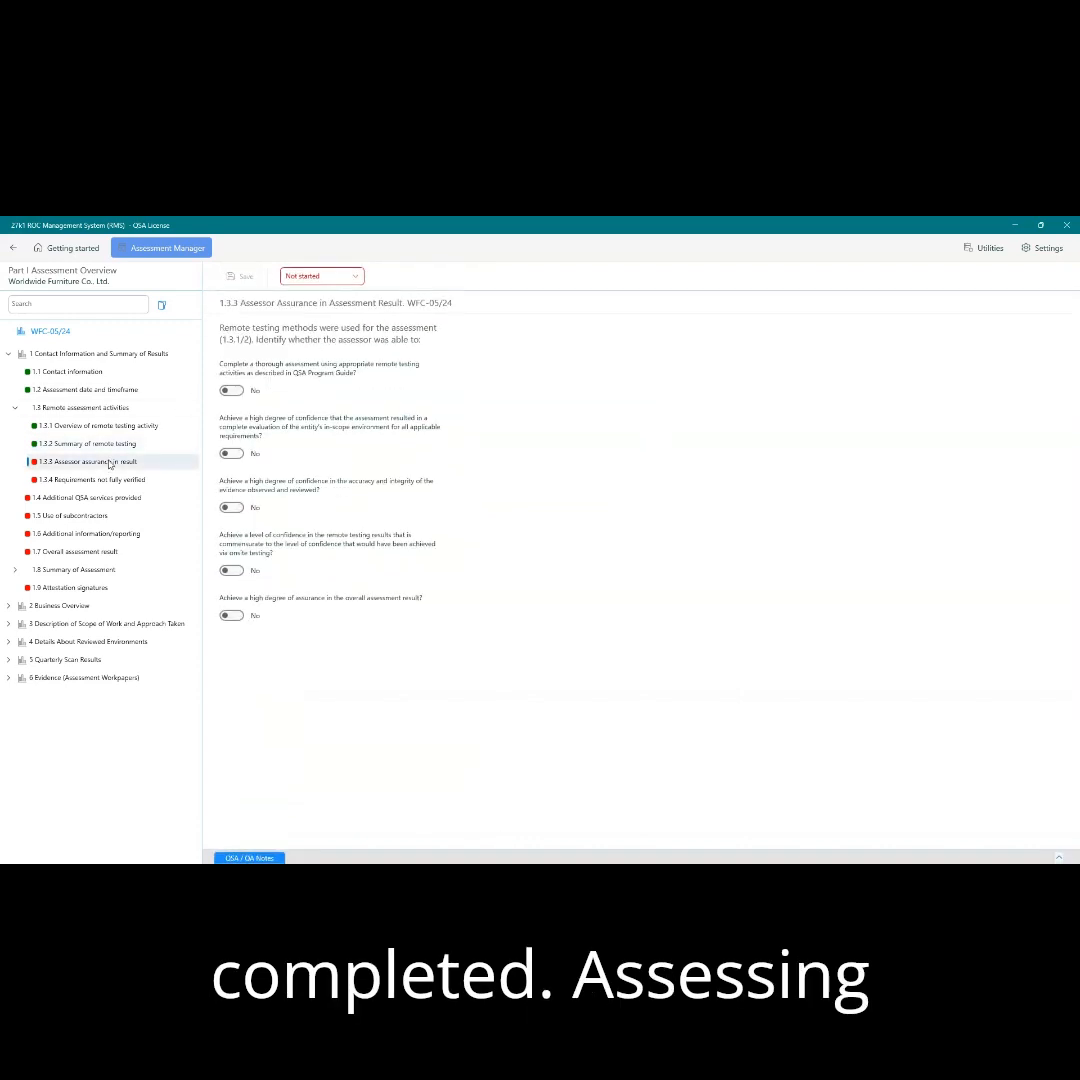
{"action": "left_click", "coordinate": [230, 390]}
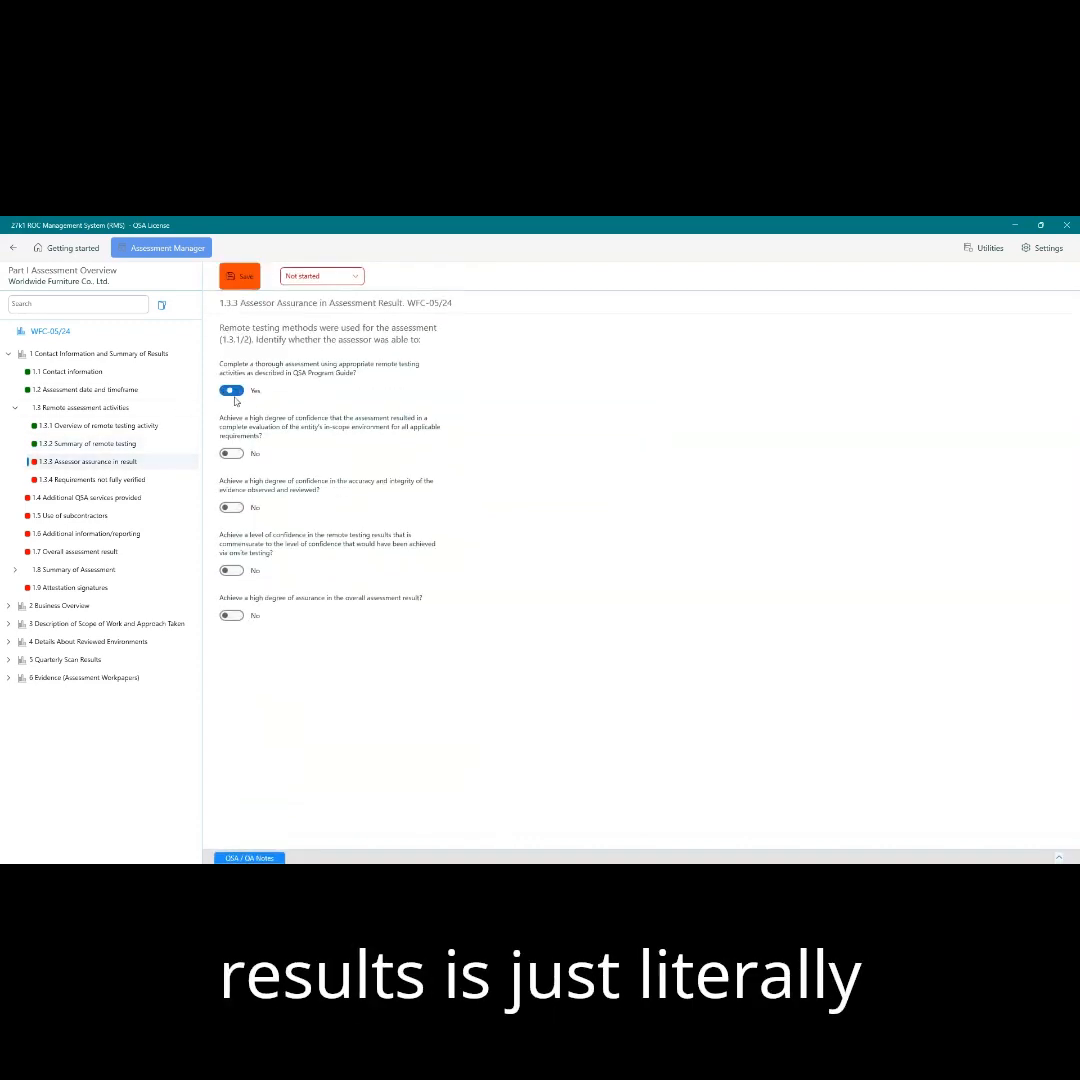
{"action": "left_click", "coordinate": [230, 453]}
{"action": "left_click", "coordinate": [238, 508]}
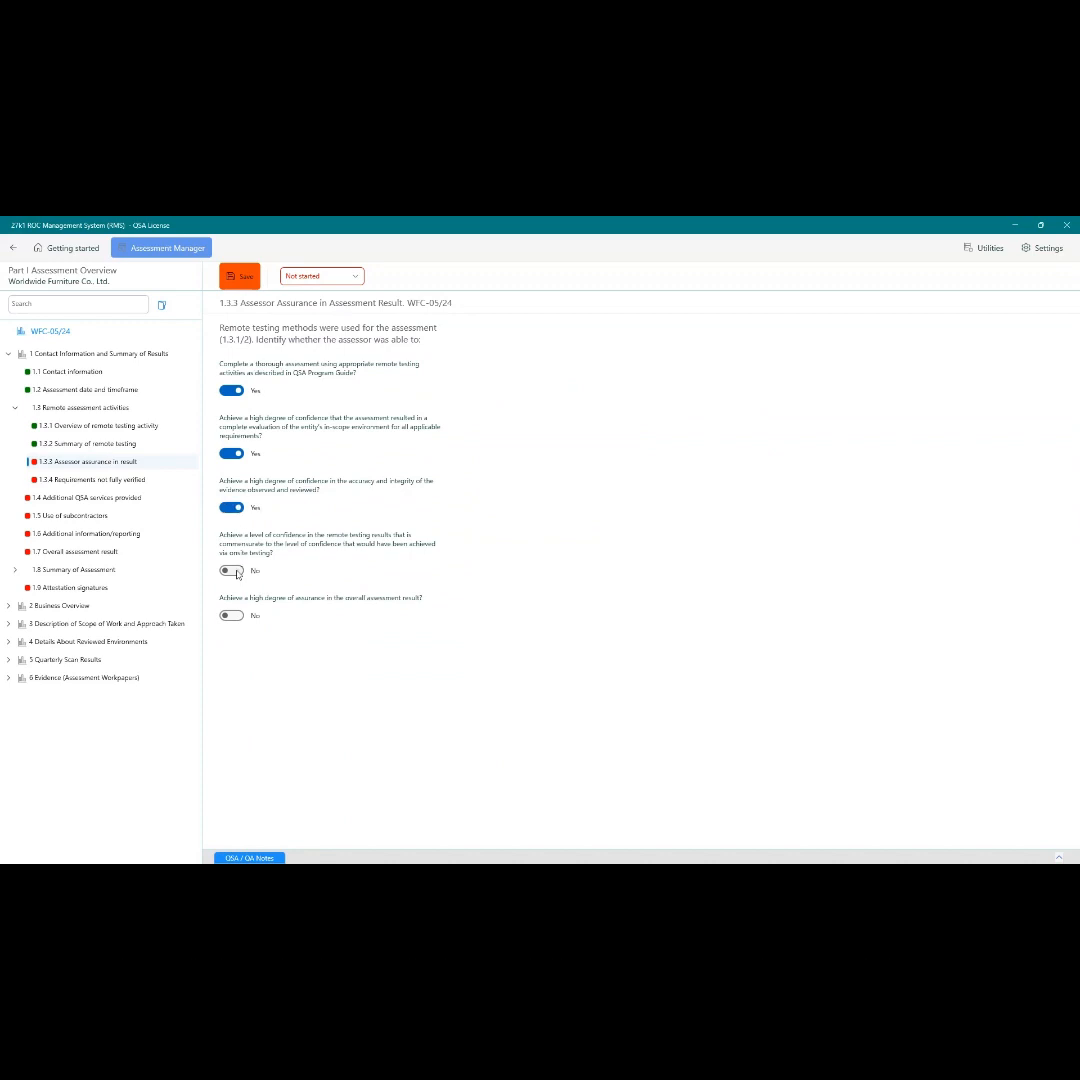
{"action": "left_click", "coordinate": [234, 570]}
{"action": "left_click", "coordinate": [232, 615]}
Save the 1.3.3 answers, set the section's status to QSA Completed, and save the status
{"action": "left_click", "coordinate": [242, 277]}
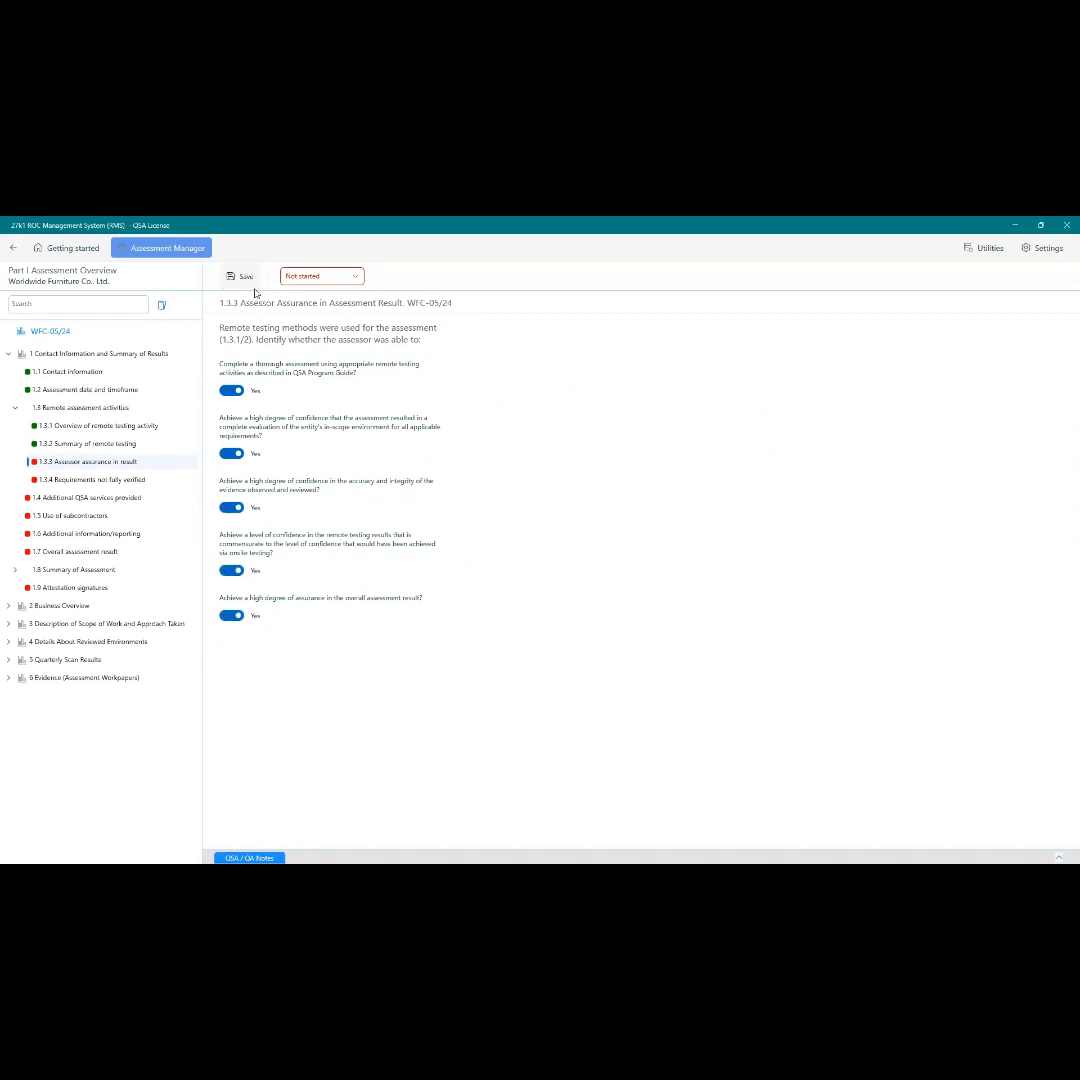
{"action": "left_click", "coordinate": [307, 281]}
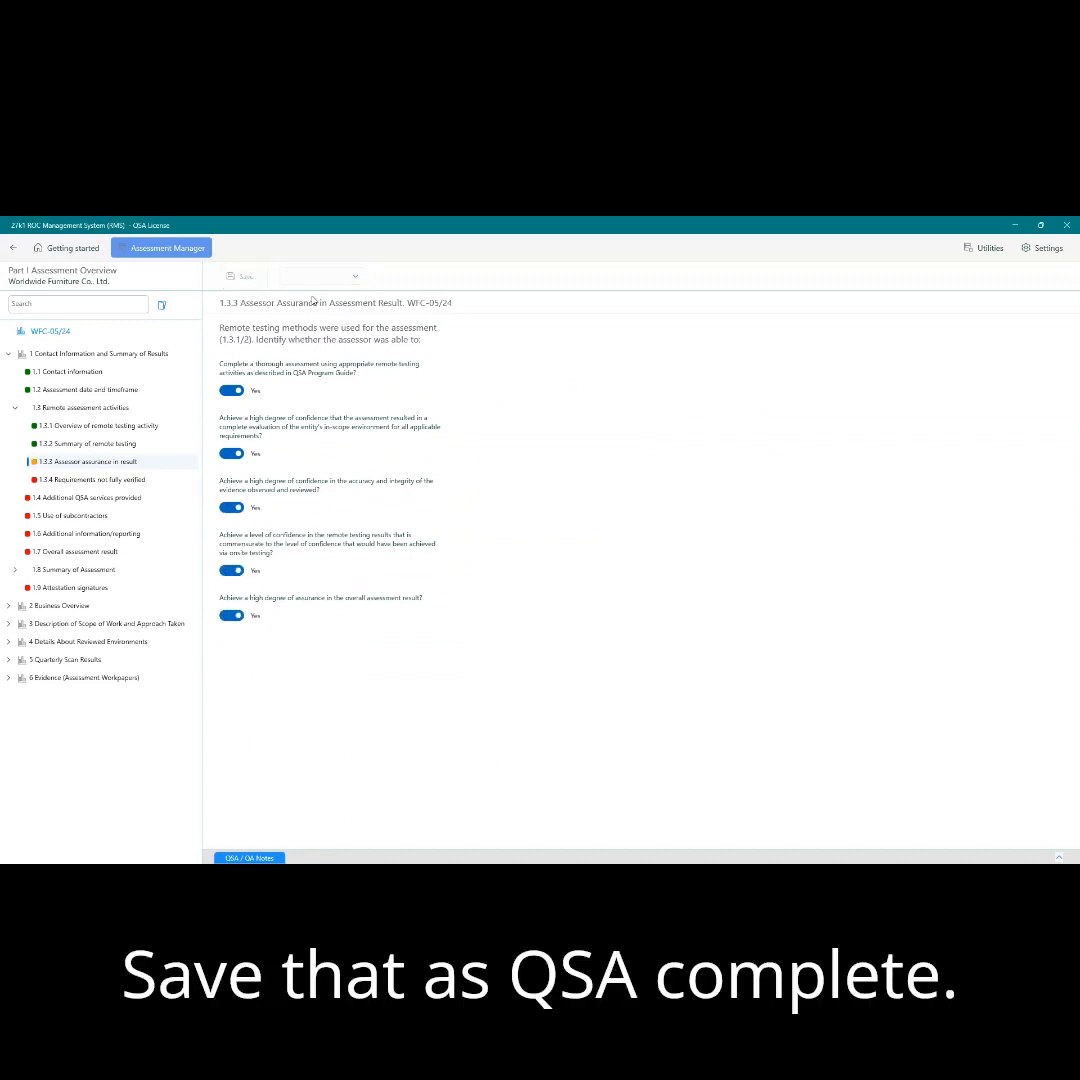
{"action": "left_click", "coordinate": [312, 301]}
{"action": "left_click", "coordinate": [241, 280]}
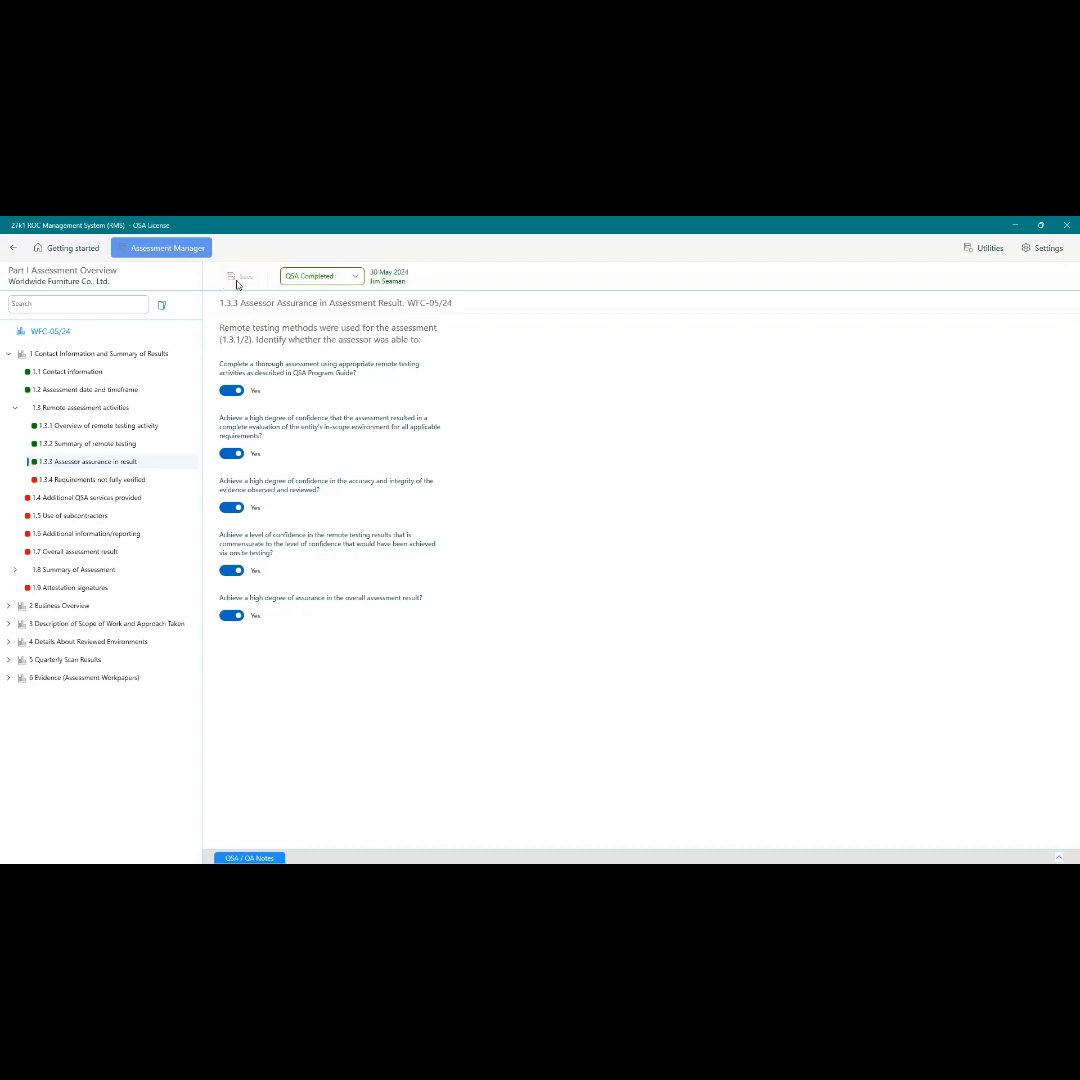
Set the status of 1.3.4 Requirements not fully verified to In progress and save it
{"action": "left_click", "coordinate": [104, 482]}
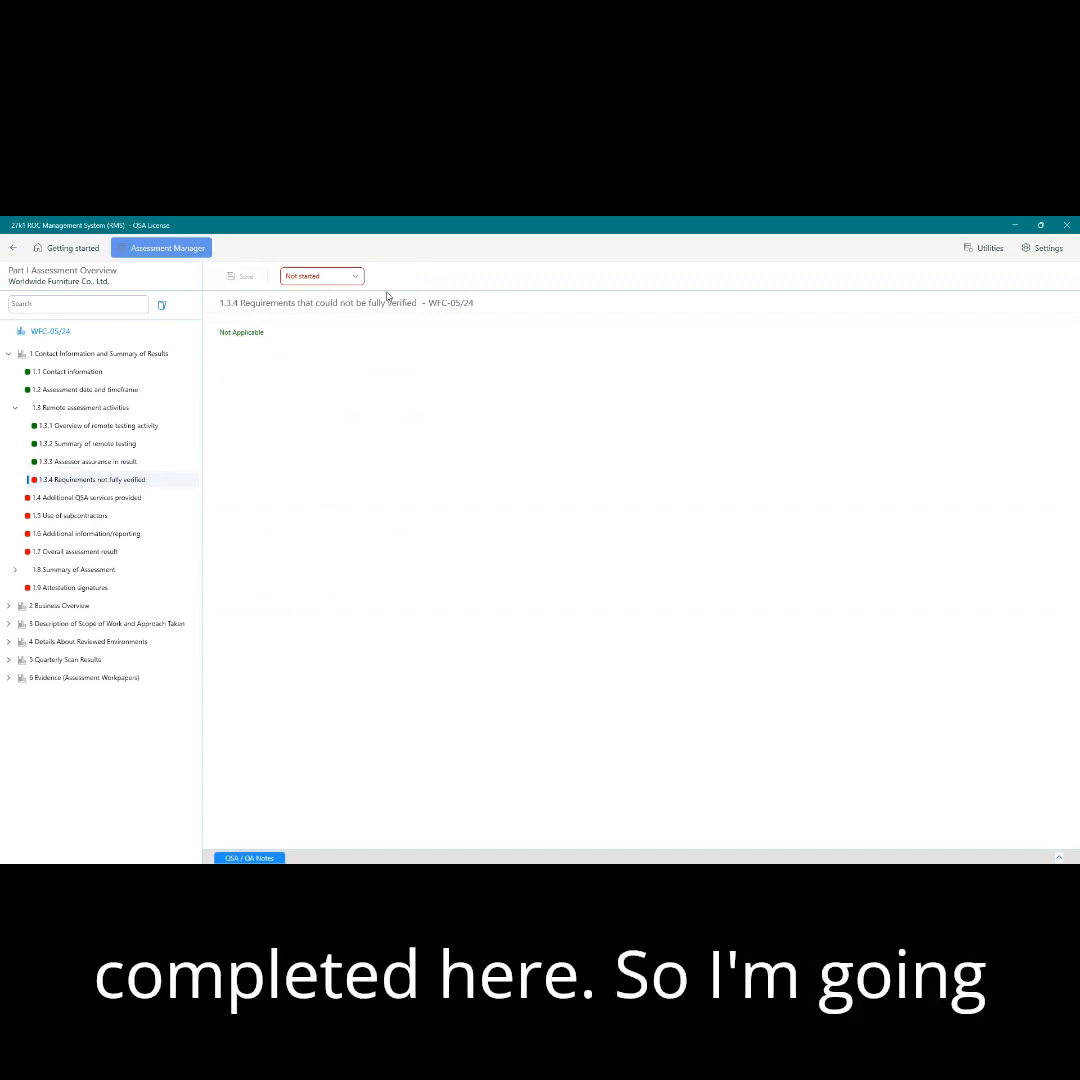
{"action": "left_click", "coordinate": [356, 278]}
{"action": "left_click", "coordinate": [333, 304]}
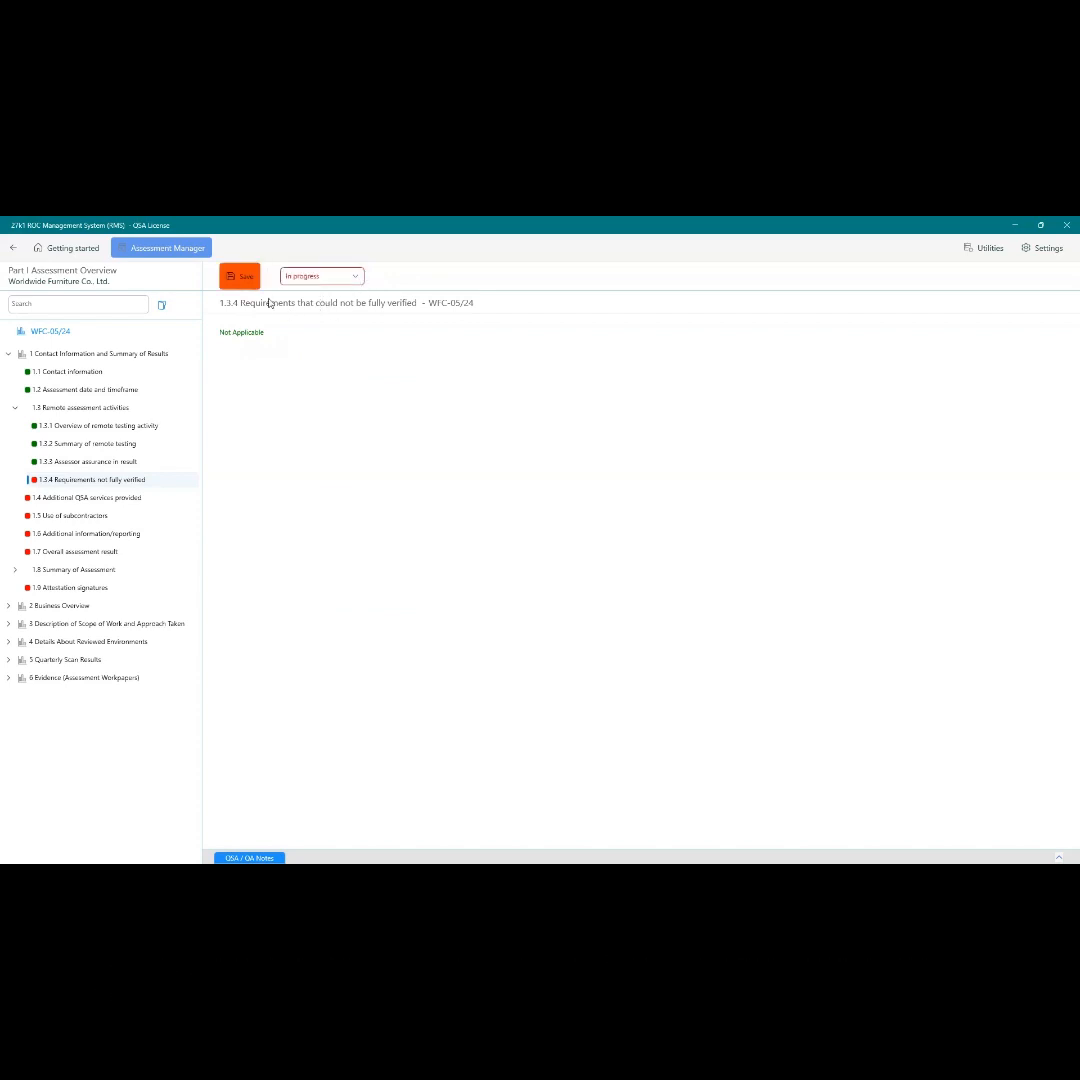
{"action": "left_click", "coordinate": [241, 280]}
In 1.4 Additional QSA services provided, answer Yes to Customized Approach consultation, fill in the three description fields, and save
{"action": "left_click", "coordinate": [104, 499]}
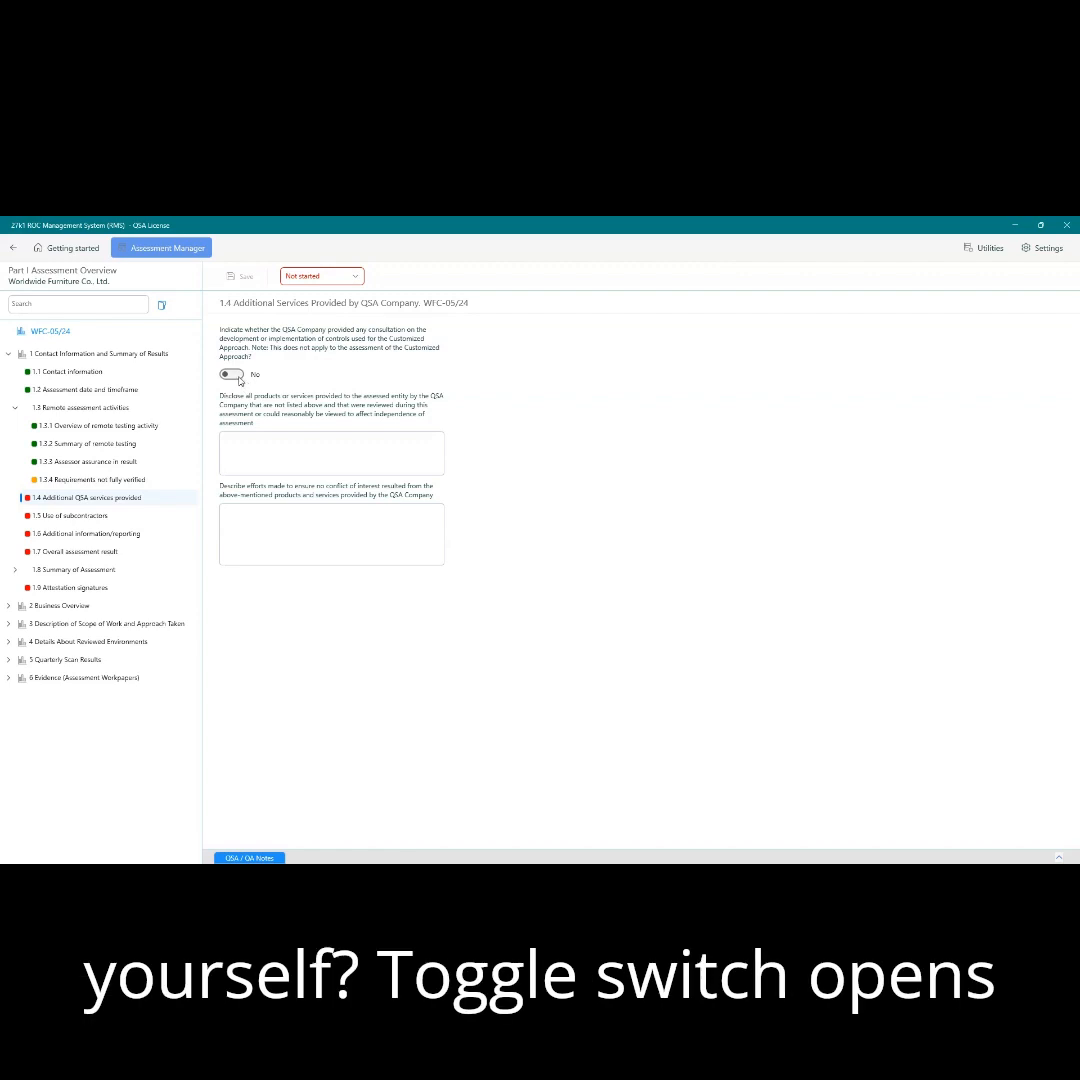
{"action": "left_click", "coordinate": [241, 375]}
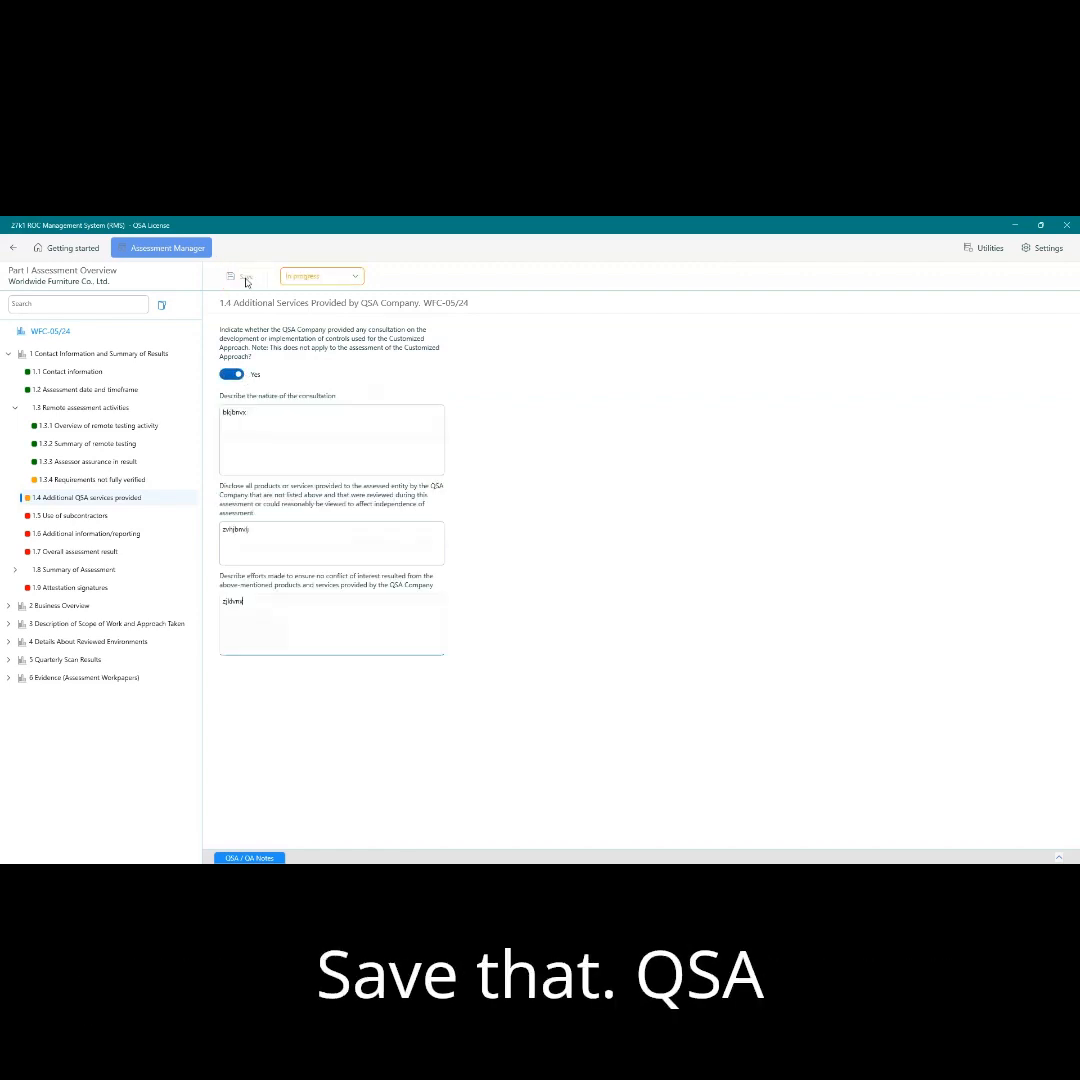
{"action": "left_click", "coordinate": [244, 277]}
Set the statuses of 1.4 Additional QSA services provided and 1.5 Use of subcontractors to QSA Completed, saving each section
{"action": "left_click", "coordinate": [309, 281]}
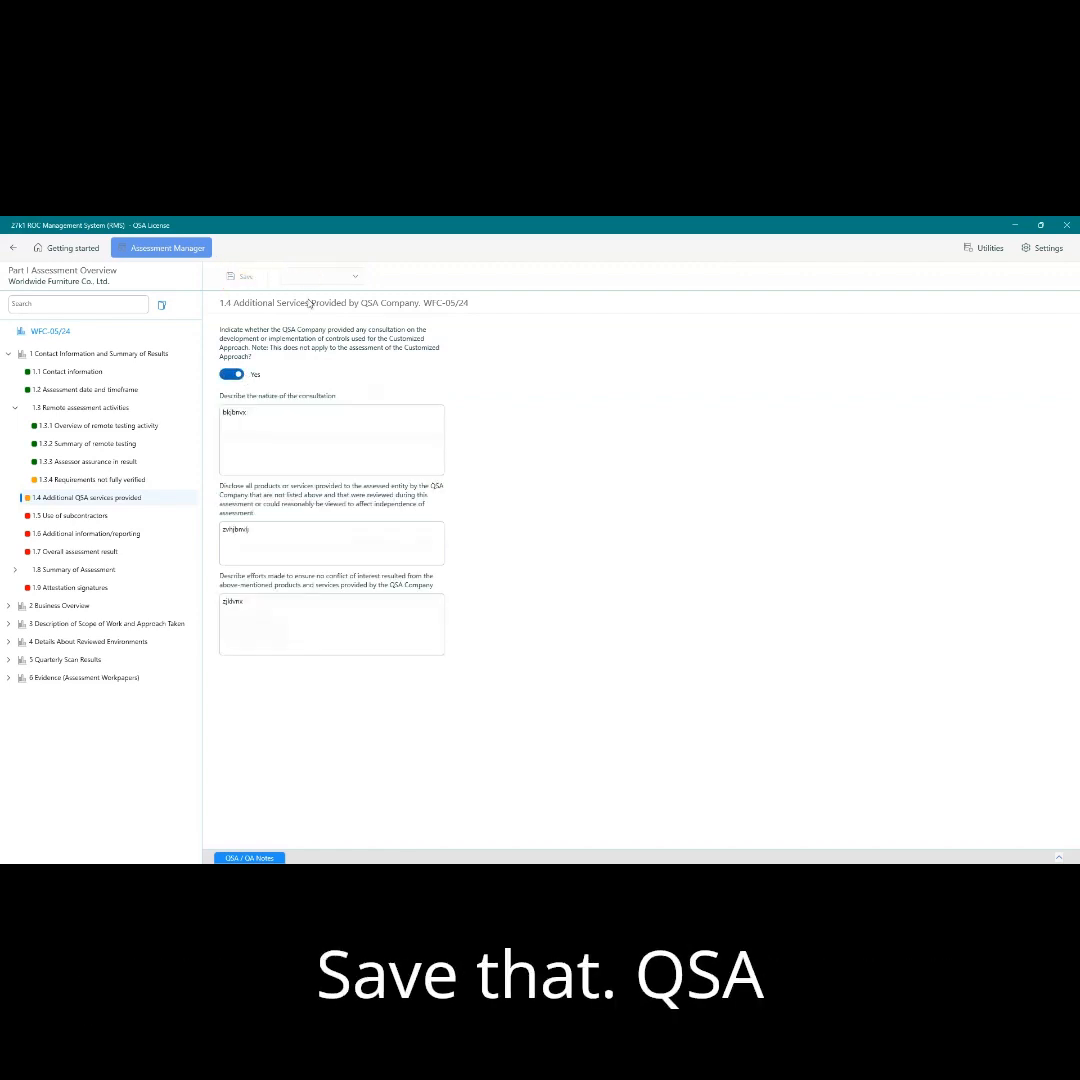
{"action": "left_click", "coordinate": [312, 304]}
{"action": "left_click", "coordinate": [231, 280]}
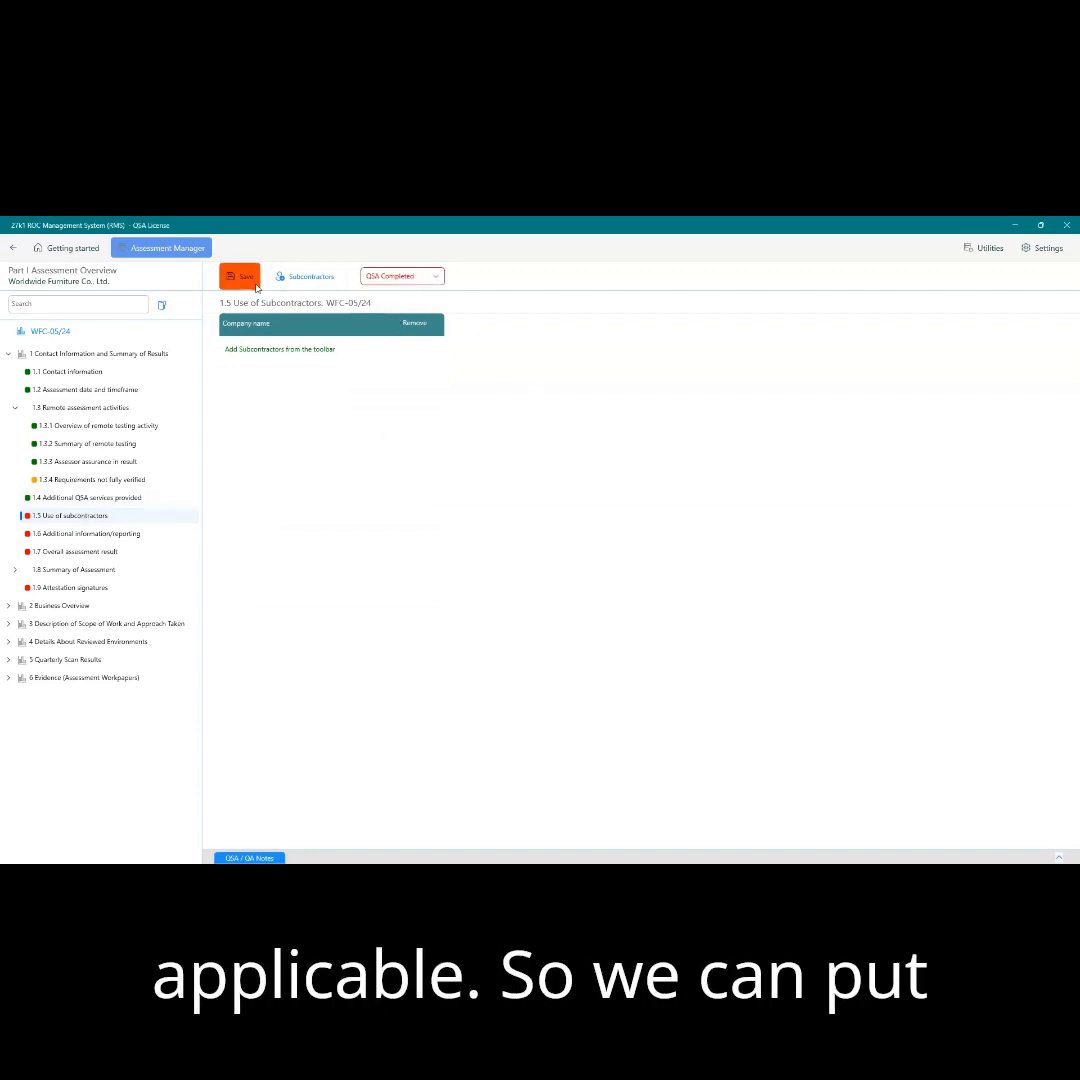
{"action": "left_click", "coordinate": [254, 285]}
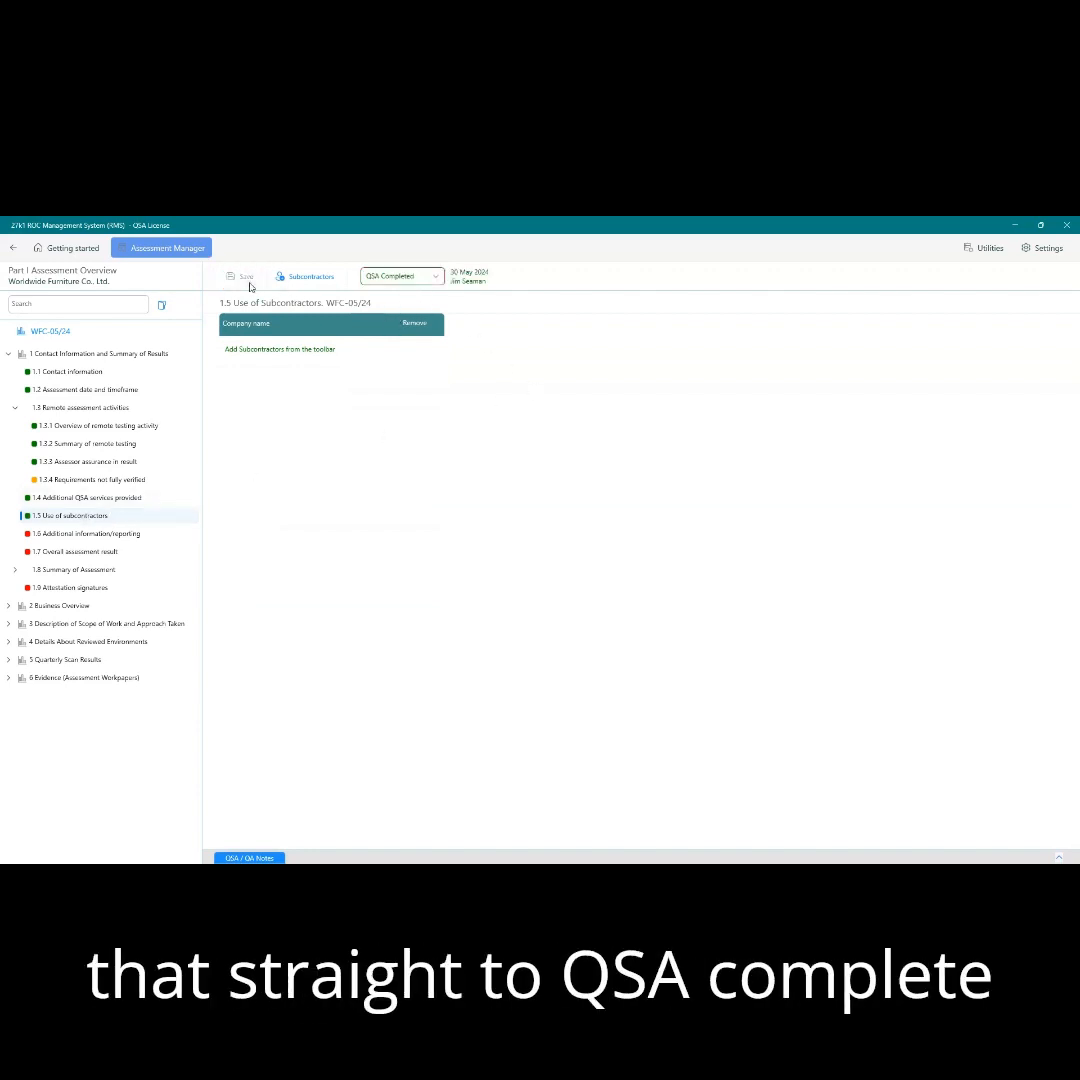
In 1.6 Additional information/reporting, set the number of consecutive years of issued ROCs to 1 and save the section as QSA Completed
{"action": "left_click", "coordinate": [99, 536]}
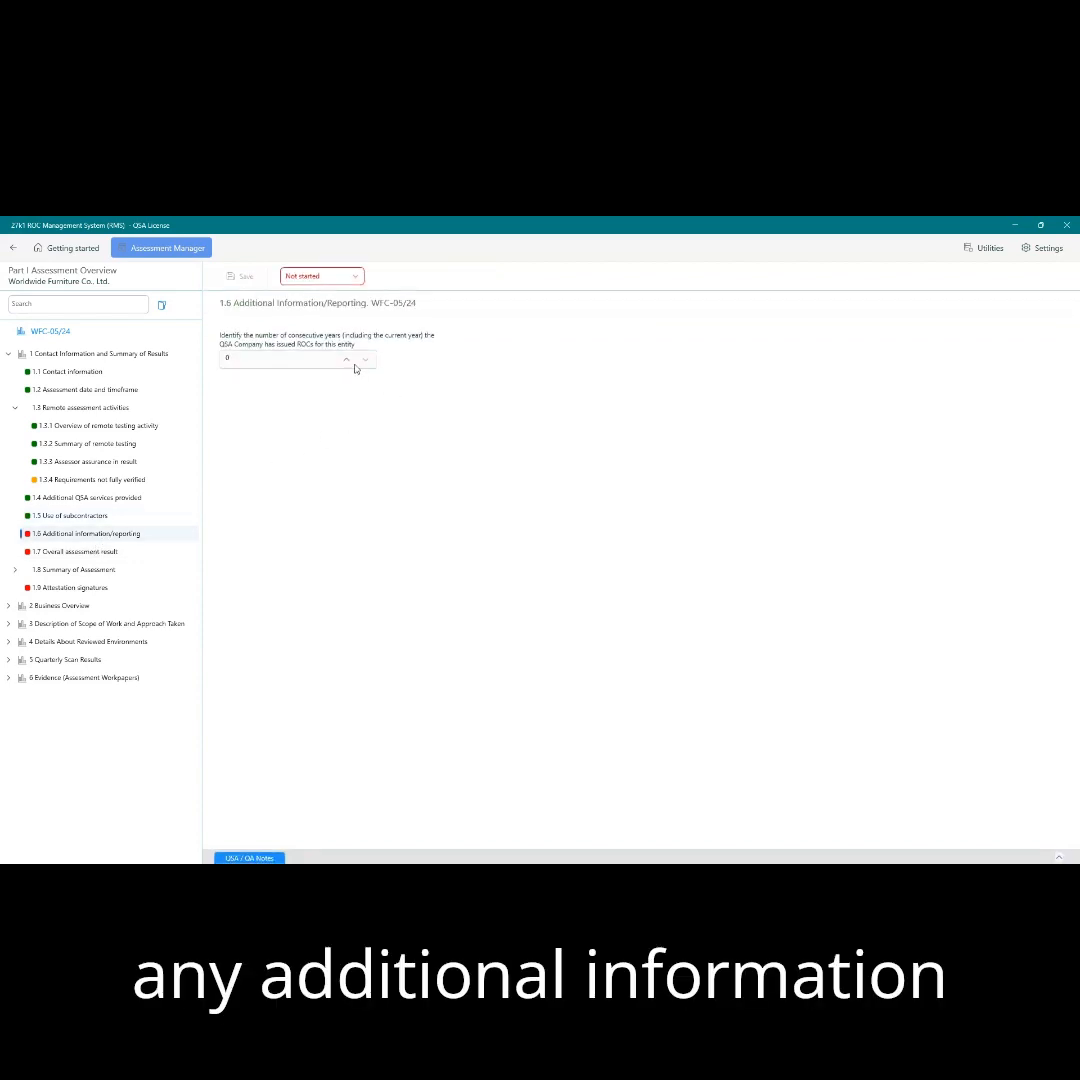
{"action": "left_click", "coordinate": [346, 359]}
{"action": "left_click", "coordinate": [244, 277]}
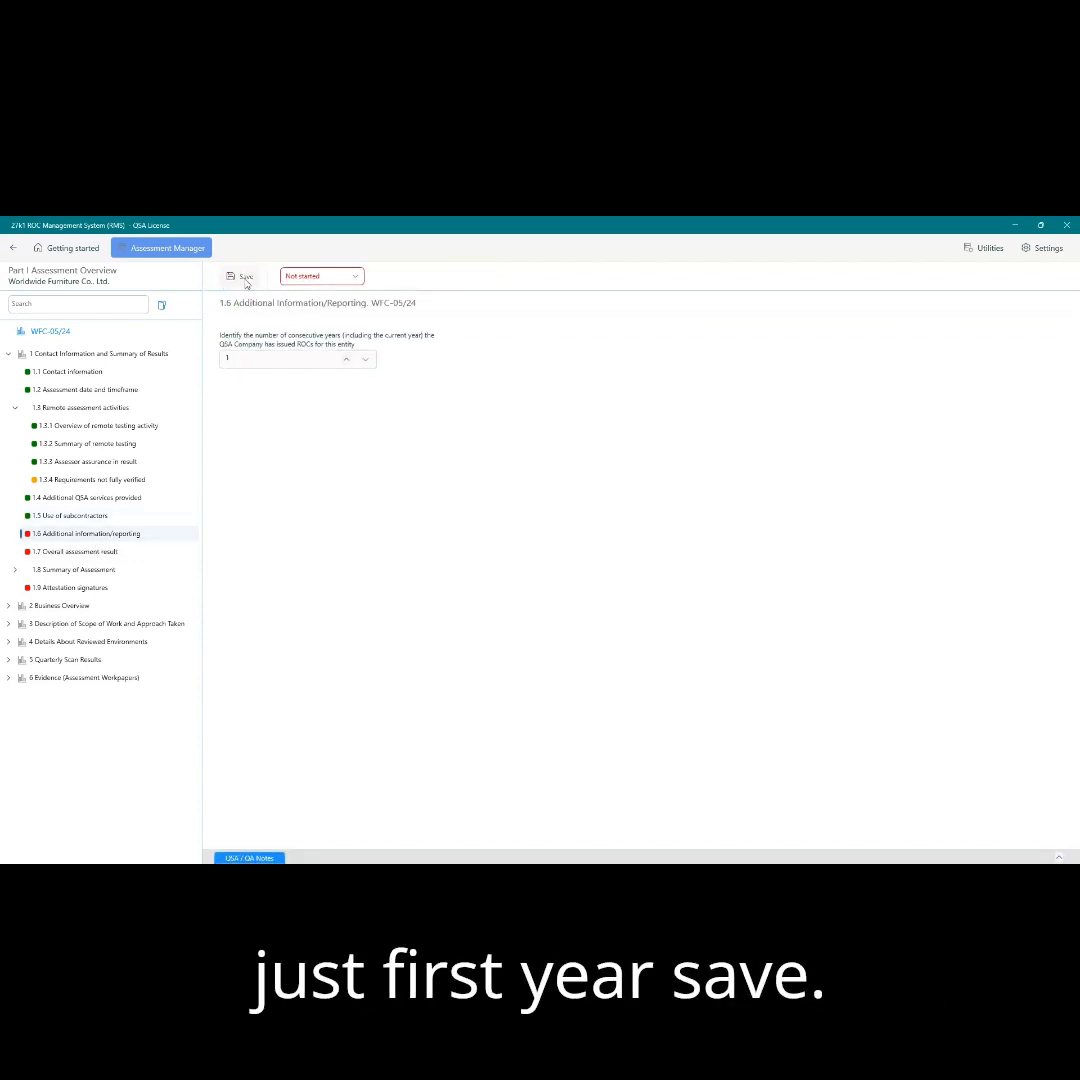
Save 1.7 Overall assessment result with the status In progress, as a full assessment with a Non-Compliant result
{"action": "left_click", "coordinate": [75, 551]}
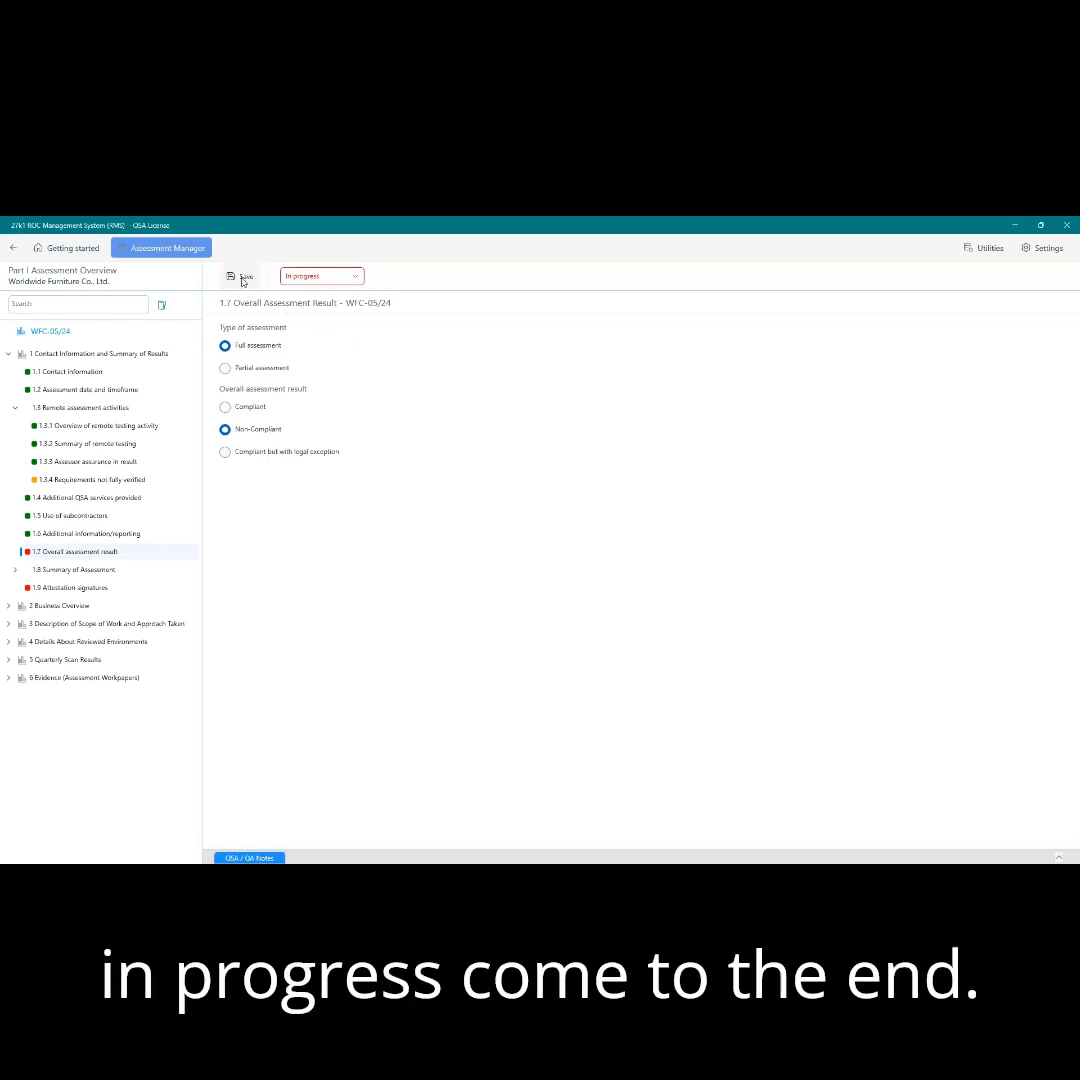
{"action": "left_click", "coordinate": [242, 279]}
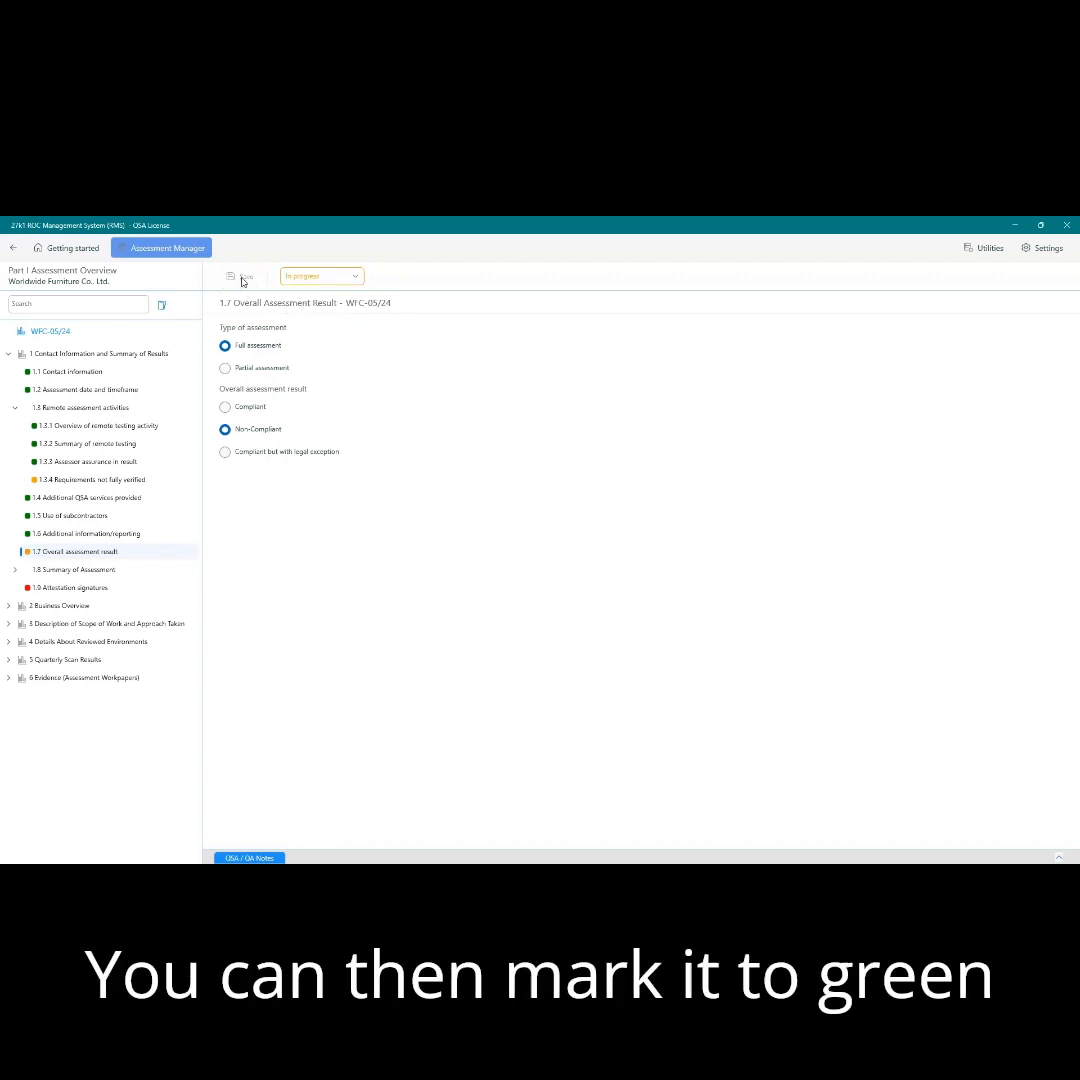
Within 1.8 Summary of Assessment, set the status of 1.8.1a Assessment findings to In progress and save it
{"action": "left_click", "coordinate": [54, 572]}
{"action": "left_click", "coordinate": [16, 570]}
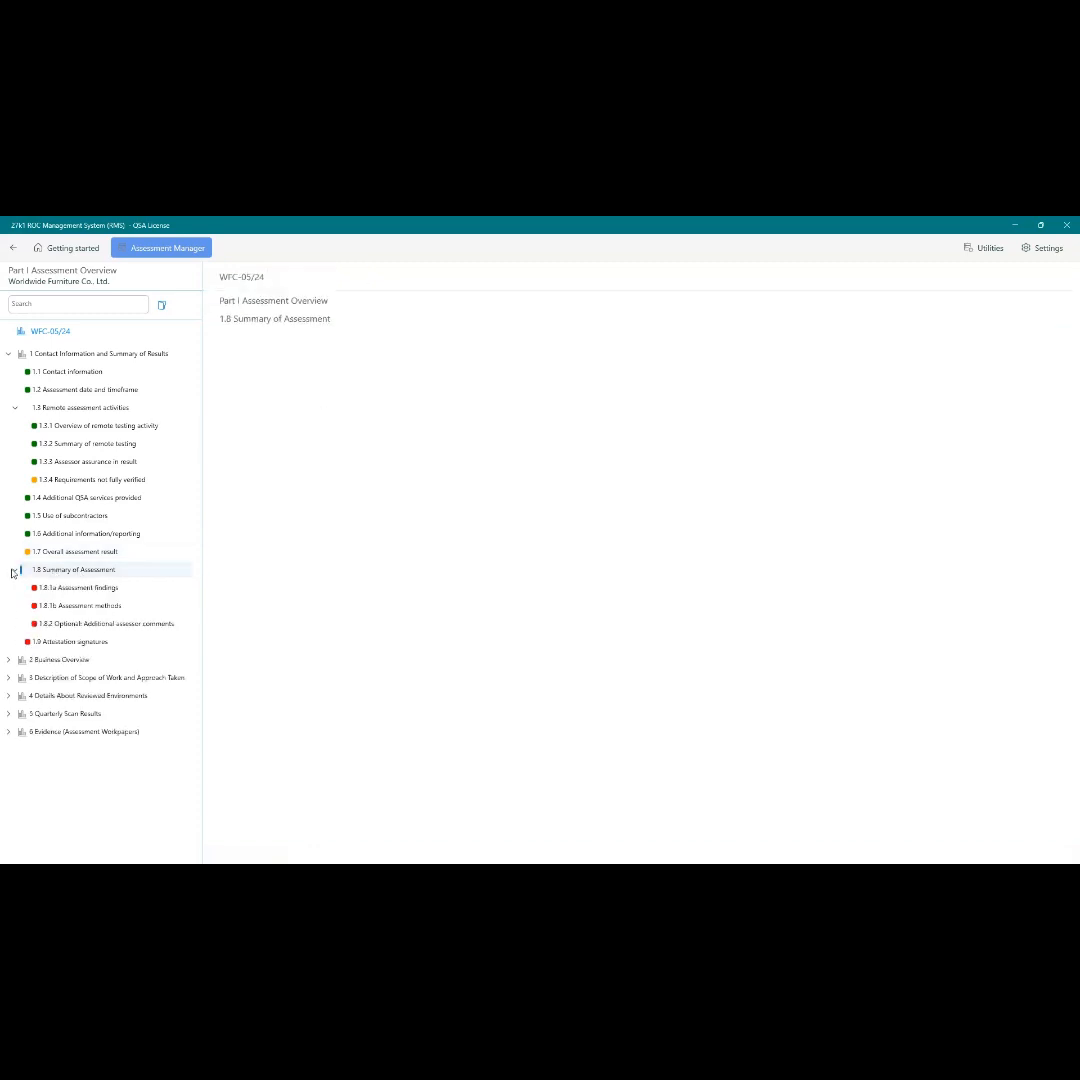
{"action": "left_click", "coordinate": [84, 590]}
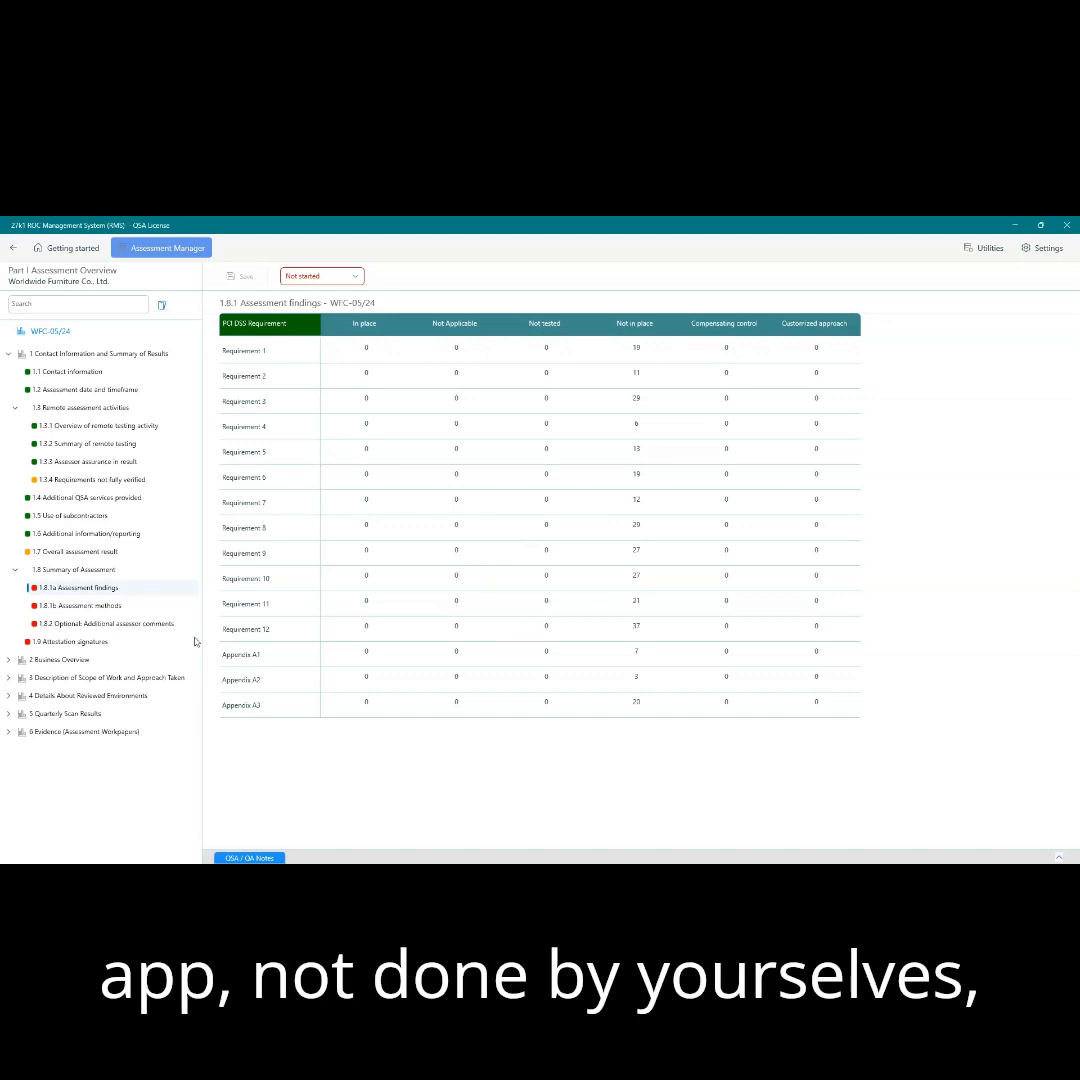
{"action": "left_click", "coordinate": [72, 606]}
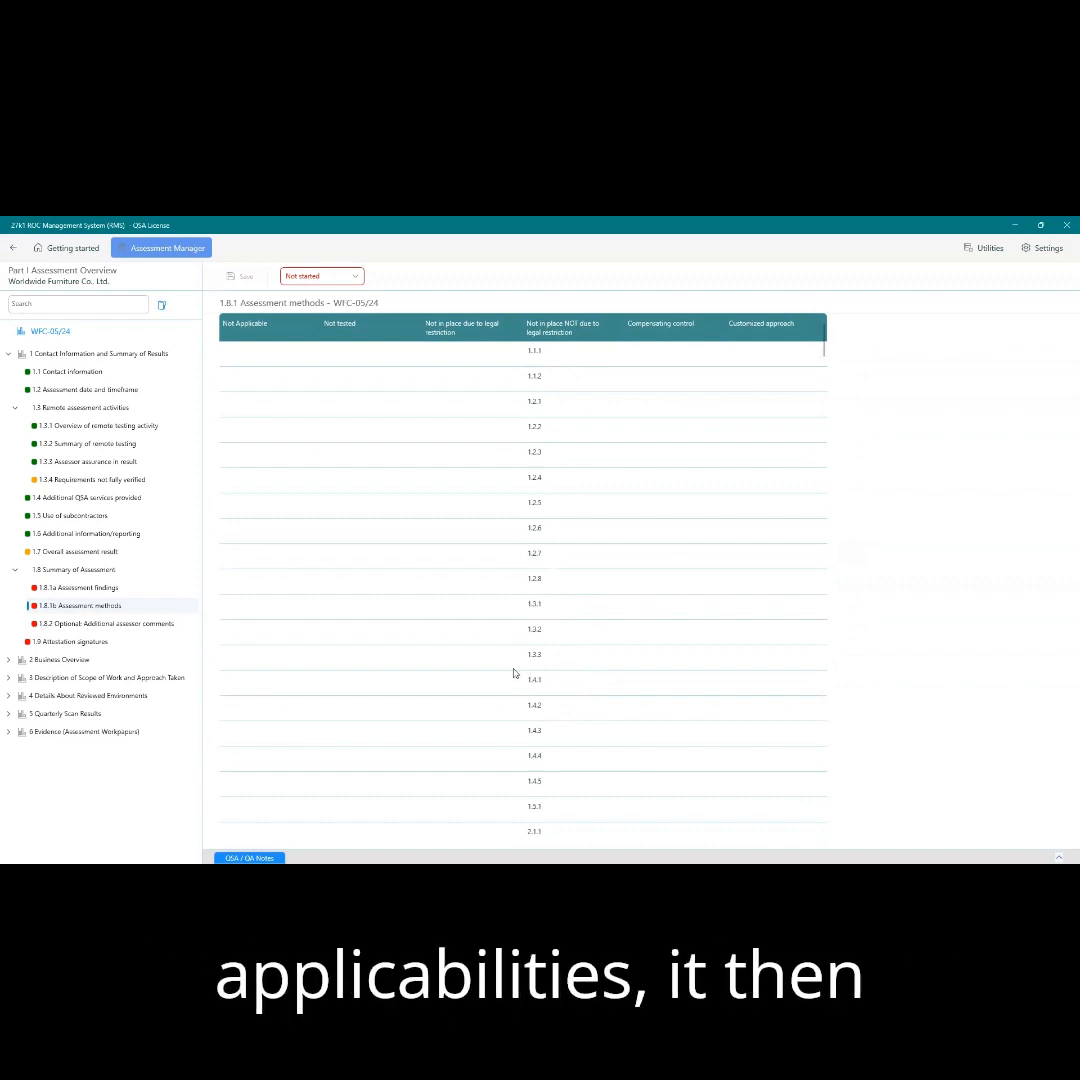
{"action": "left_click", "coordinate": [104, 588]}
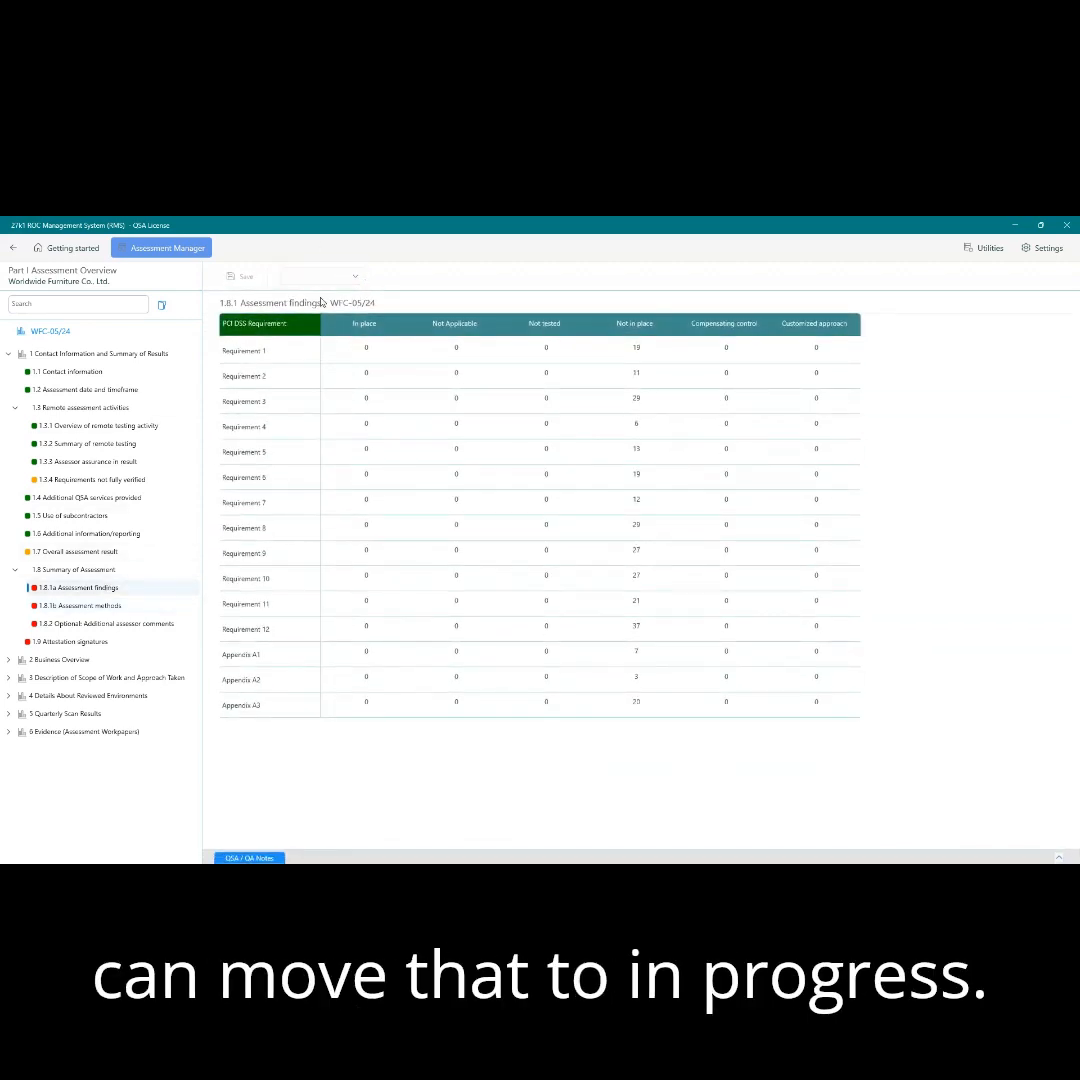
{"action": "left_click", "coordinate": [321, 302]}
{"action": "left_click", "coordinate": [246, 279]}
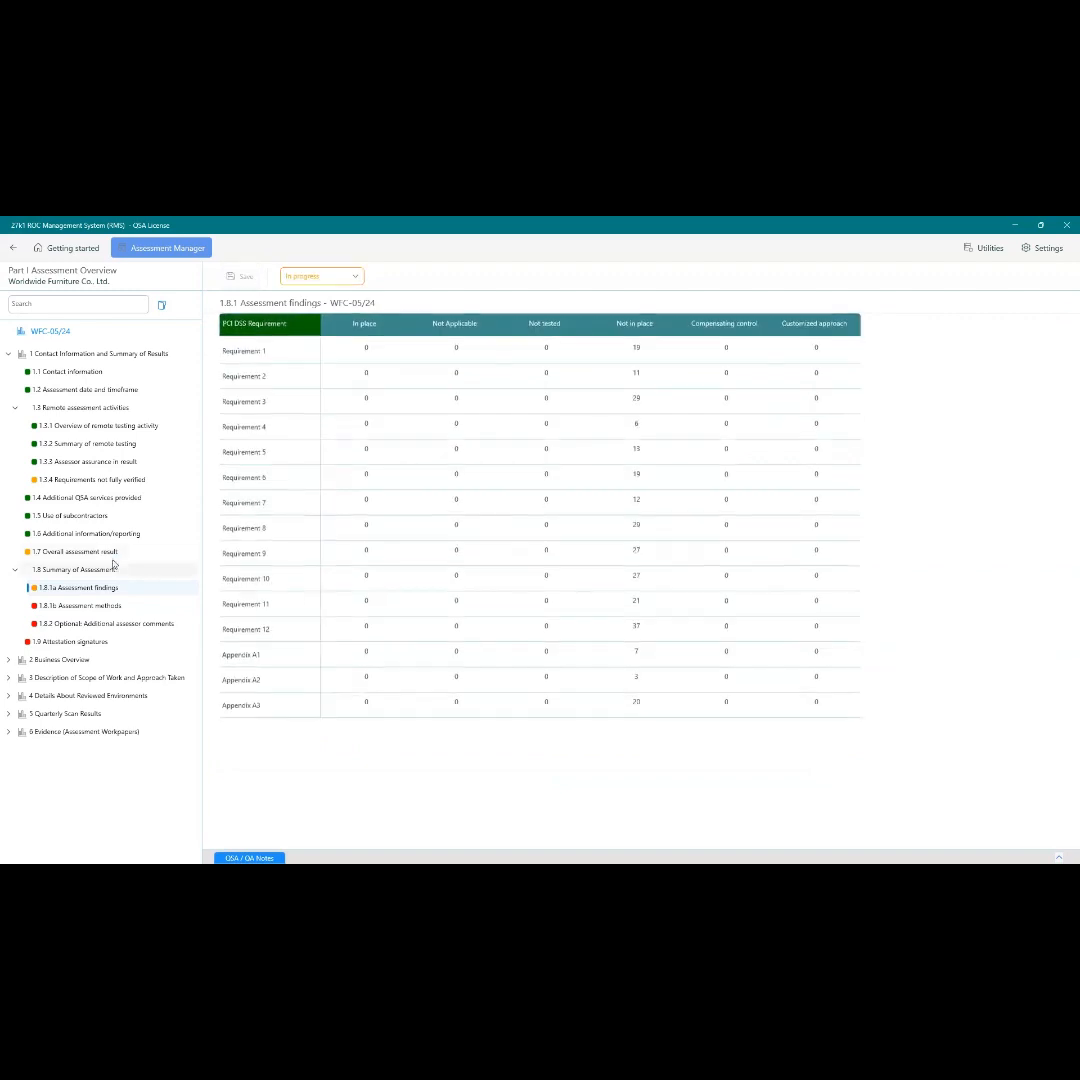
Set the status of 1.8.1b Assessment methods to In progress and save it
{"action": "left_click", "coordinate": [100, 606]}
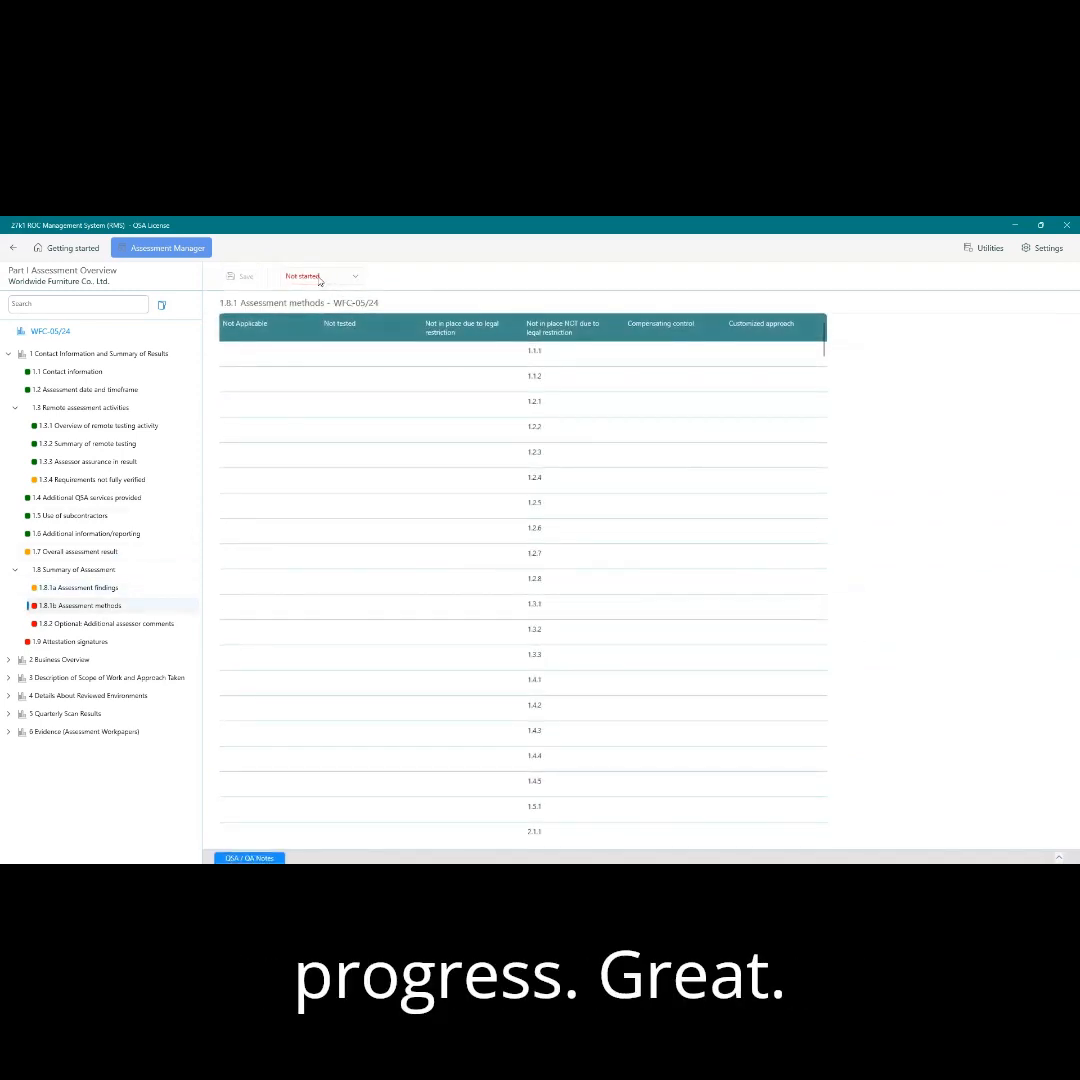
{"action": "left_click", "coordinate": [319, 277]}
{"action": "left_click", "coordinate": [321, 302]}
{"action": "left_click", "coordinate": [241, 277]}
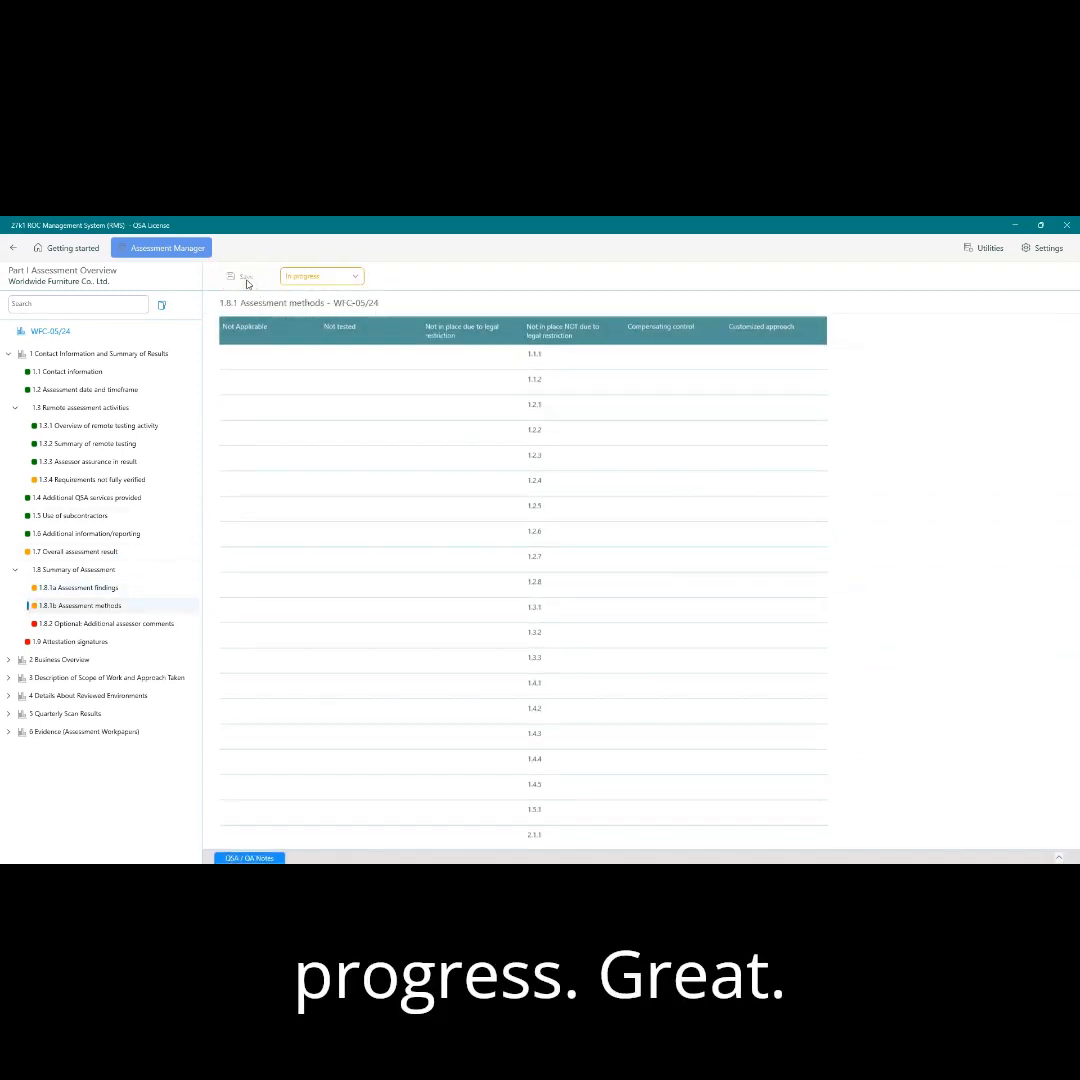
In 1.8.2 Additional assessor comments, enter "None" and save the section with the status QSA Completed
{"action": "left_click", "coordinate": [133, 623]}
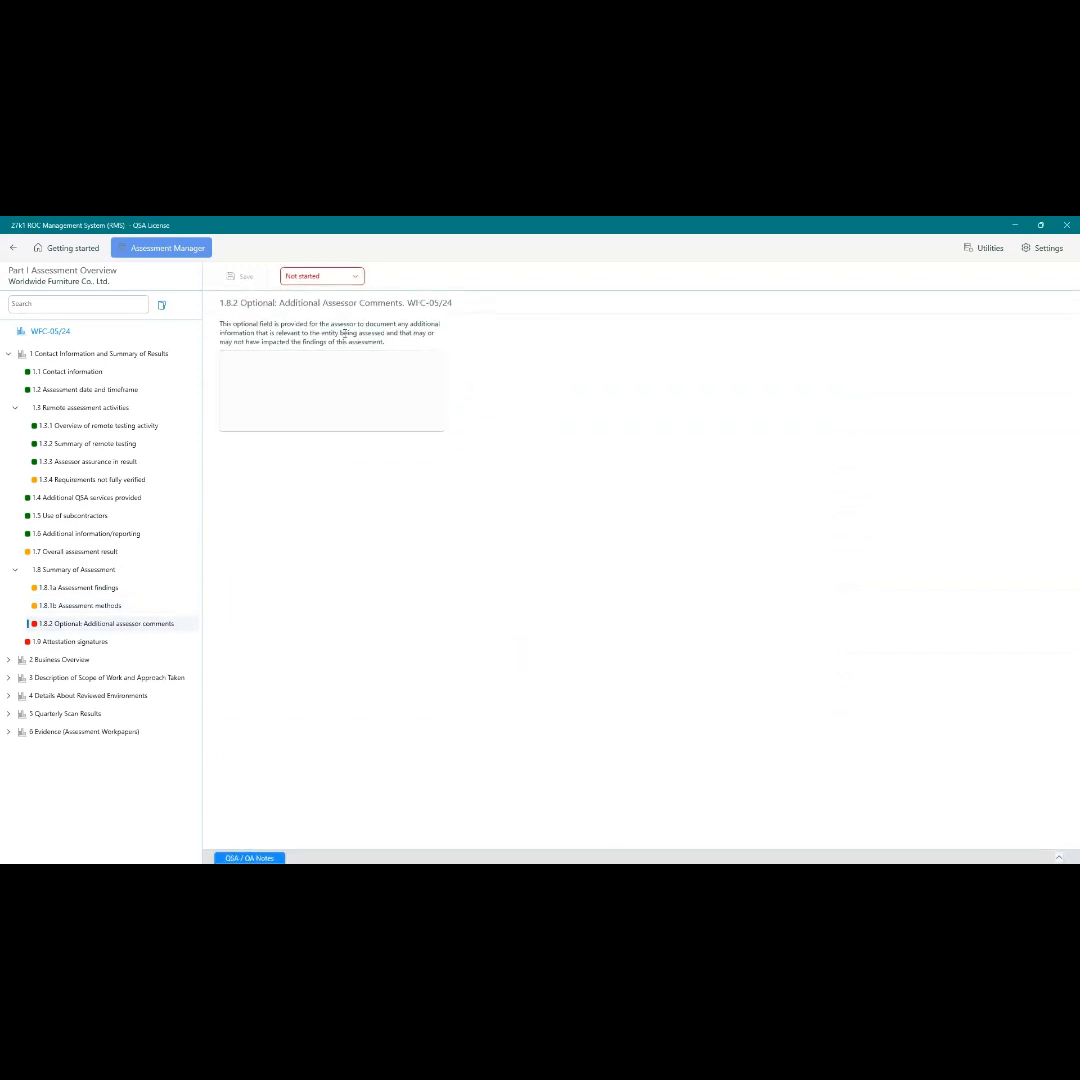
{"action": "left_click", "coordinate": [327, 390]}
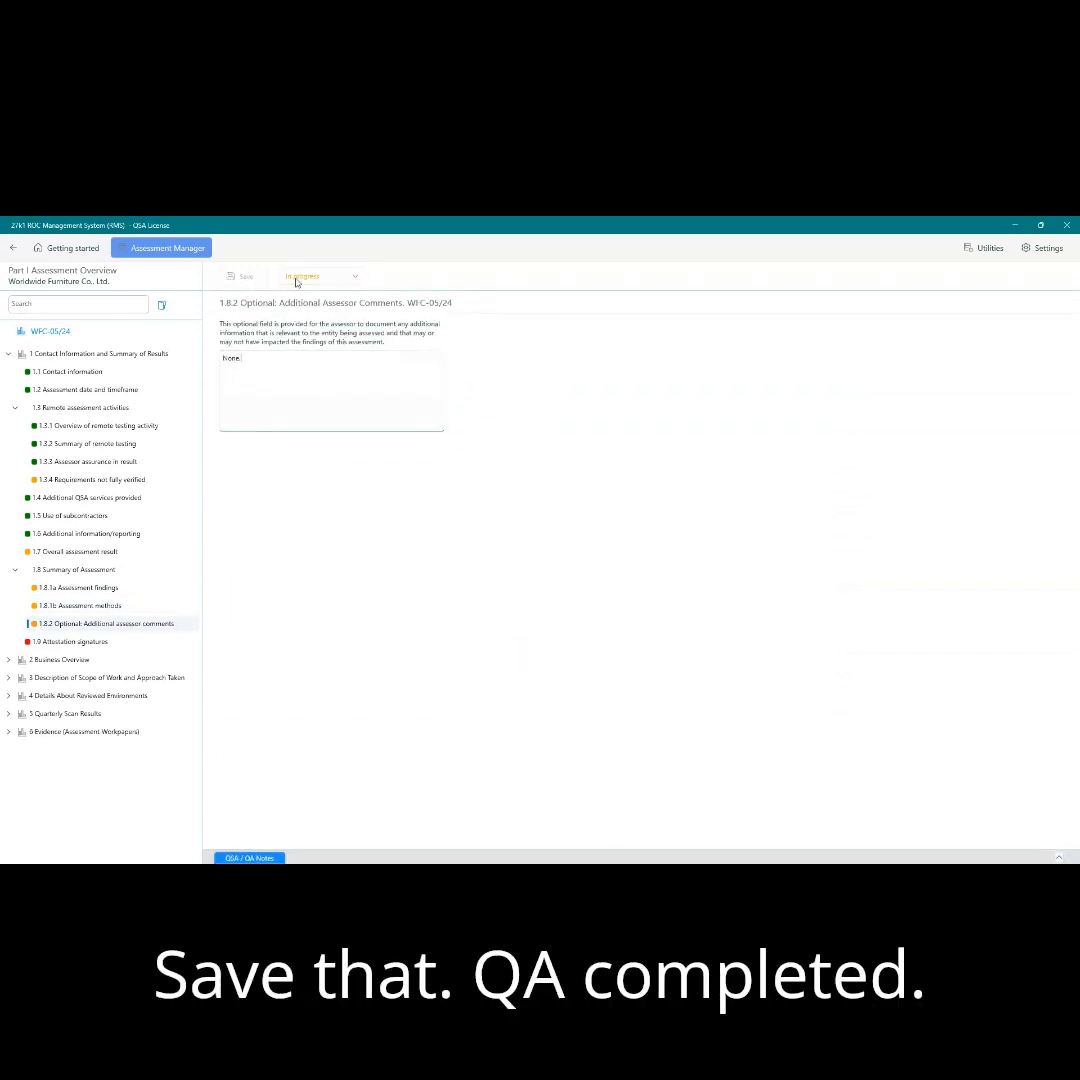
{"action": "left_click", "coordinate": [294, 279]}
{"action": "left_click", "coordinate": [313, 310]}
{"action": "left_click", "coordinate": [243, 277]}
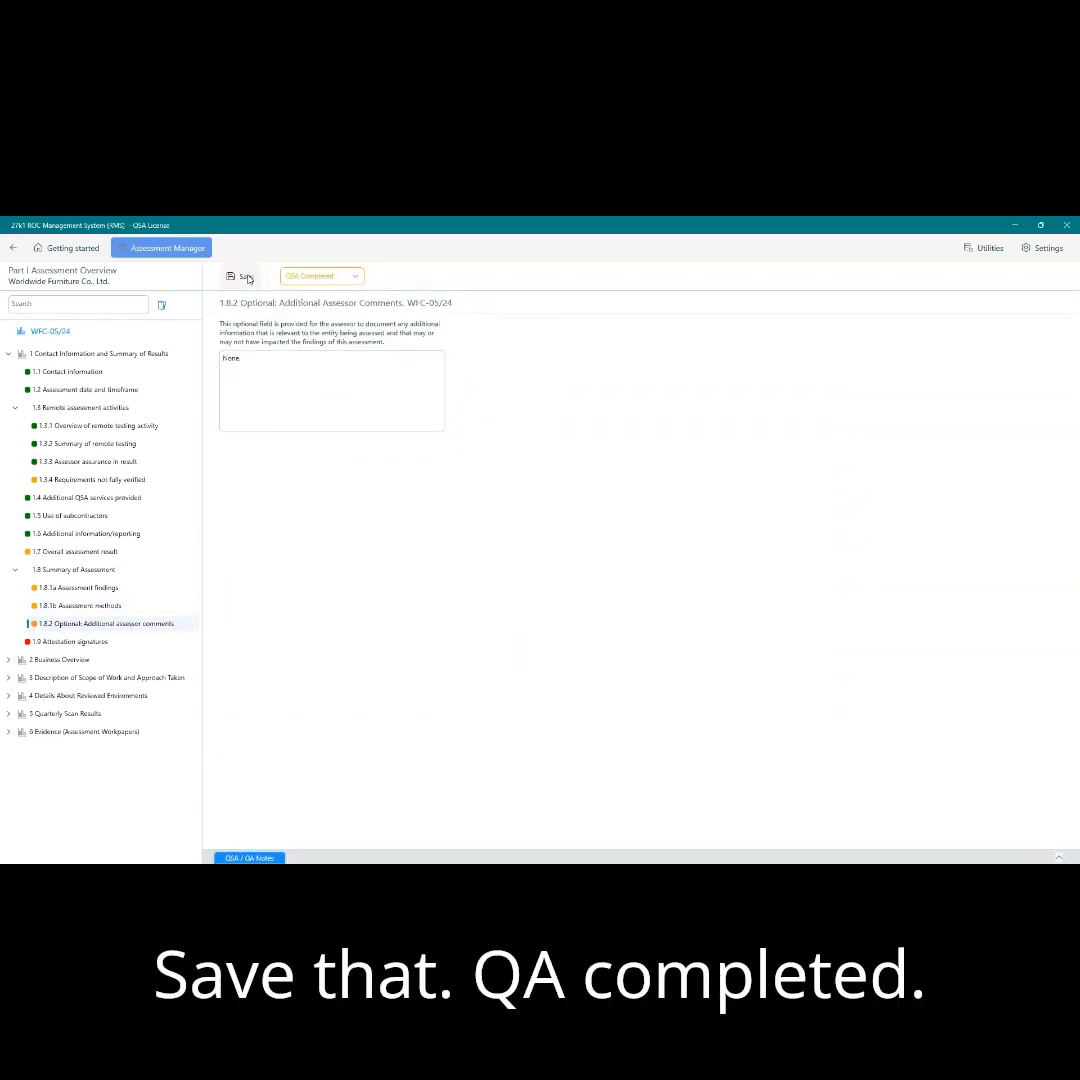
Open the status options of 1.9 Attestation signatures
{"action": "left_click", "coordinate": [80, 643]}
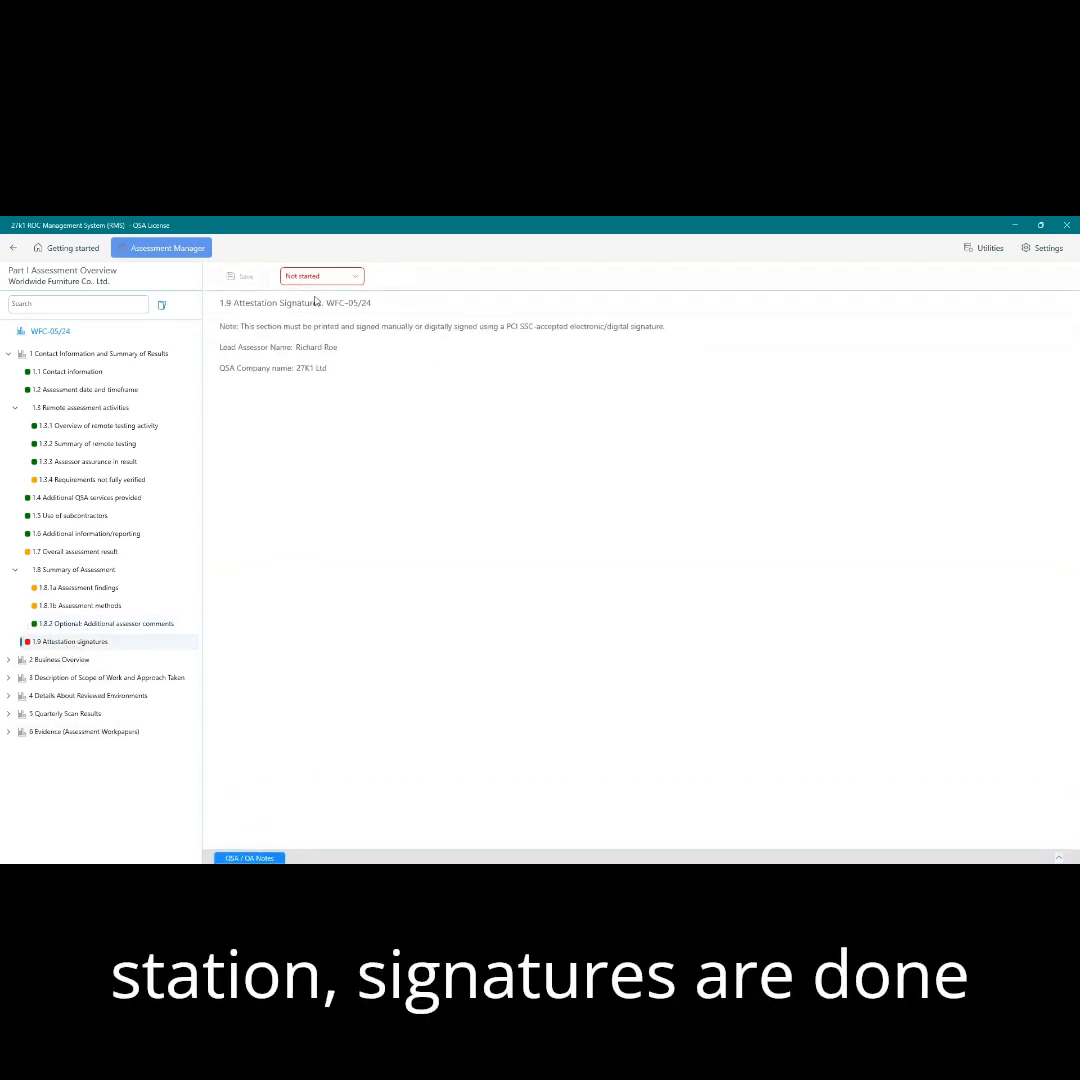
{"action": "left_click", "coordinate": [315, 282]}
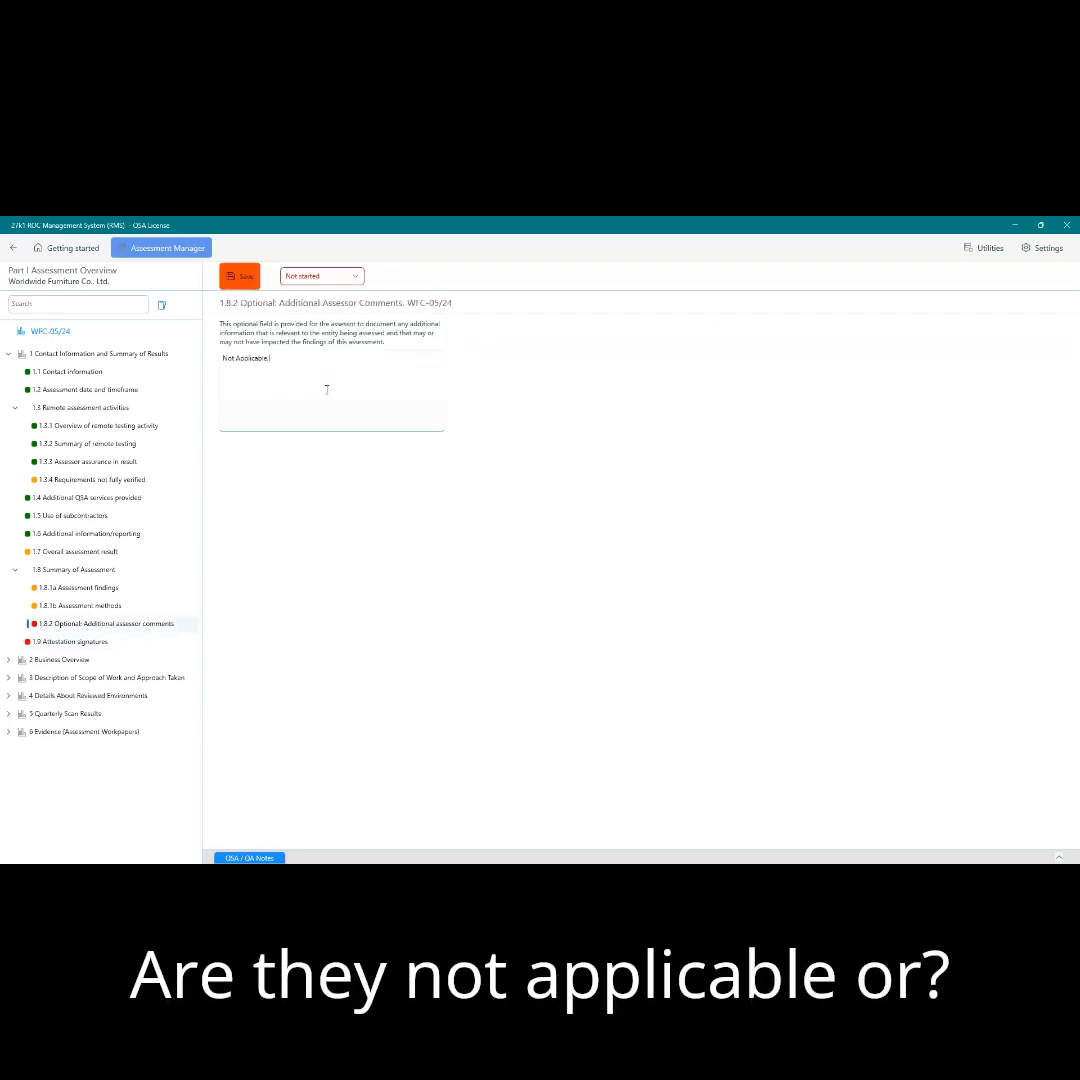
Replace the "Not Applicable" comment in 1.8.2 Additional assessor comments with "None"
{"action": "key", "text": "BackSpace"}
{"action": "key", "text": "BackSpace"}
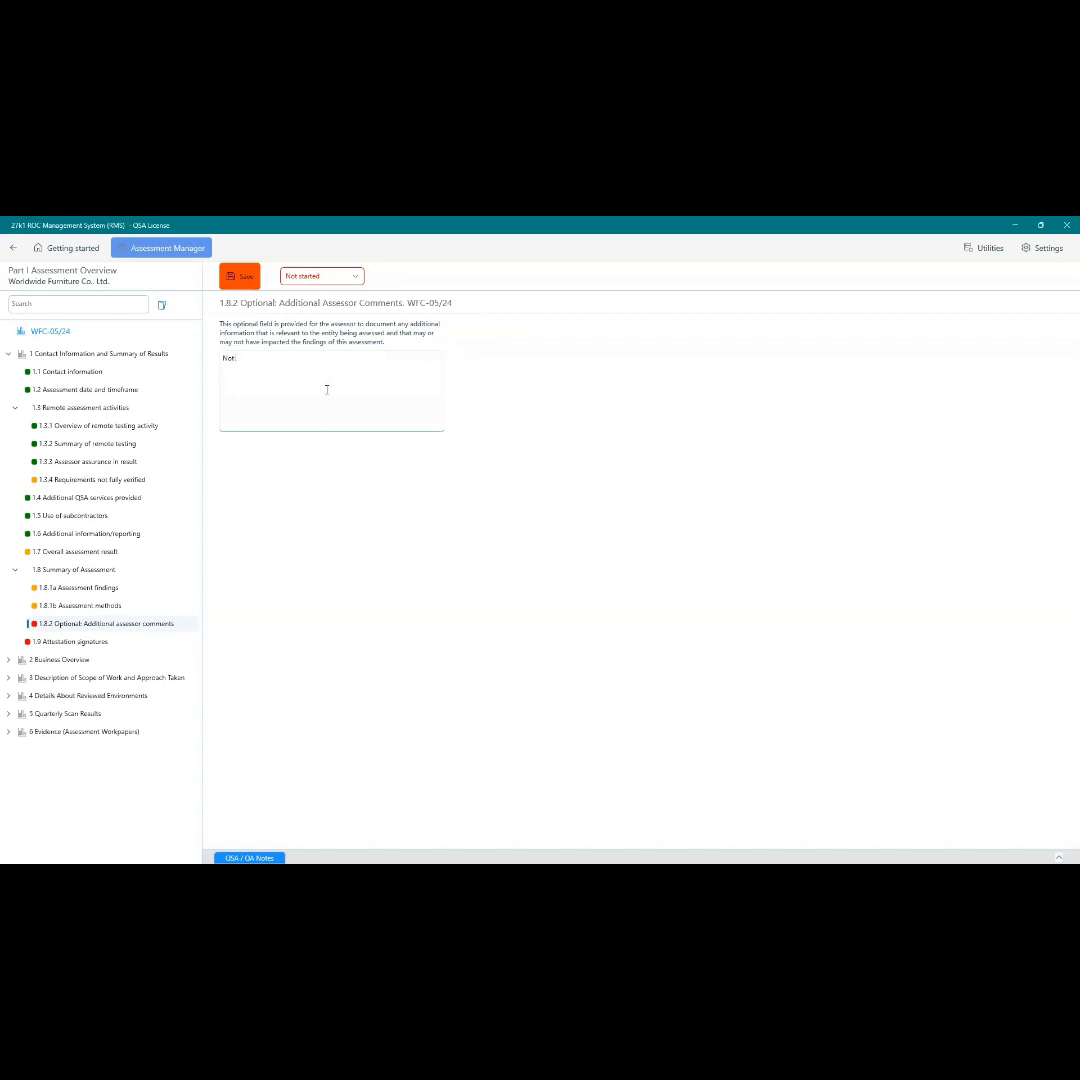
{"action": "type", "text": "Non"}
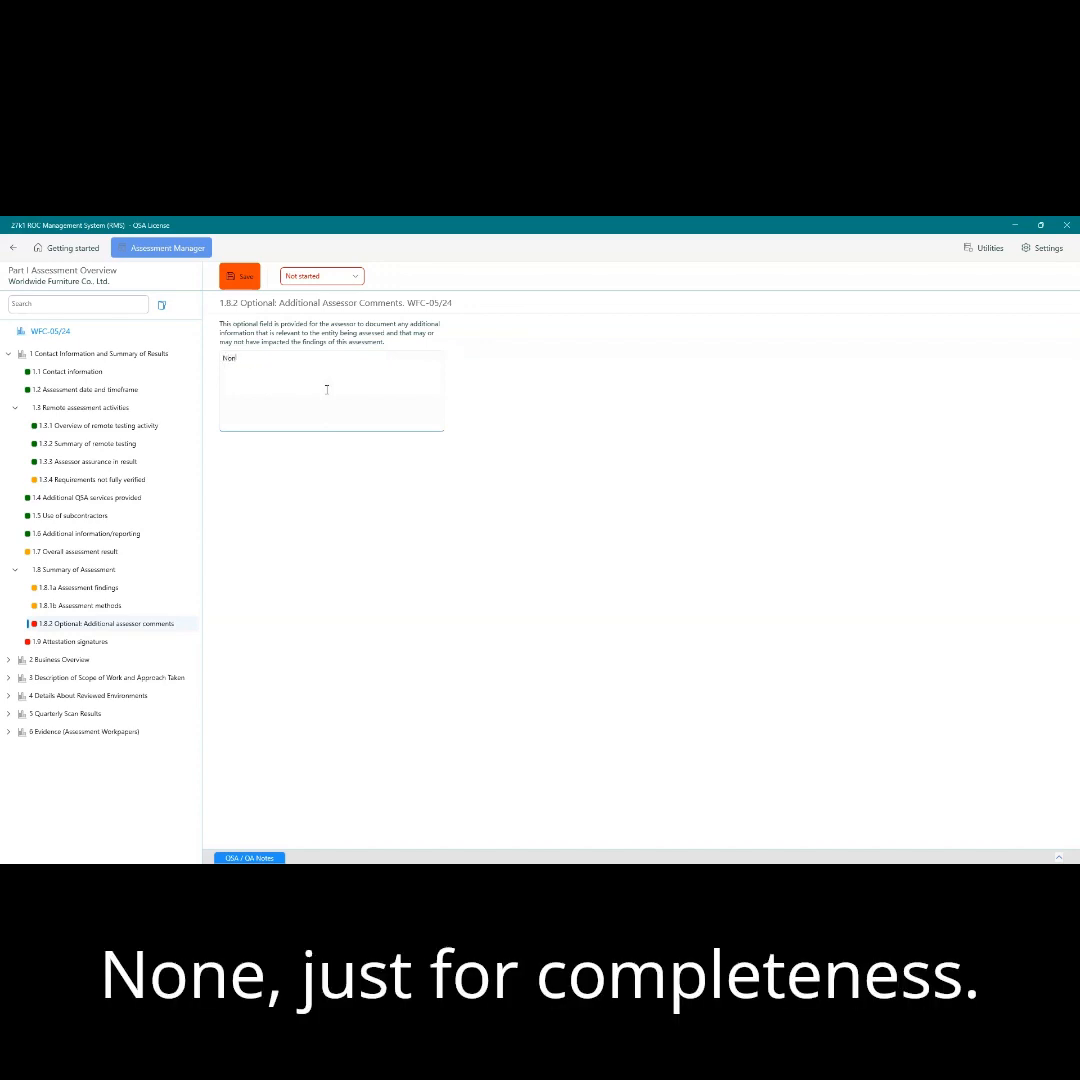